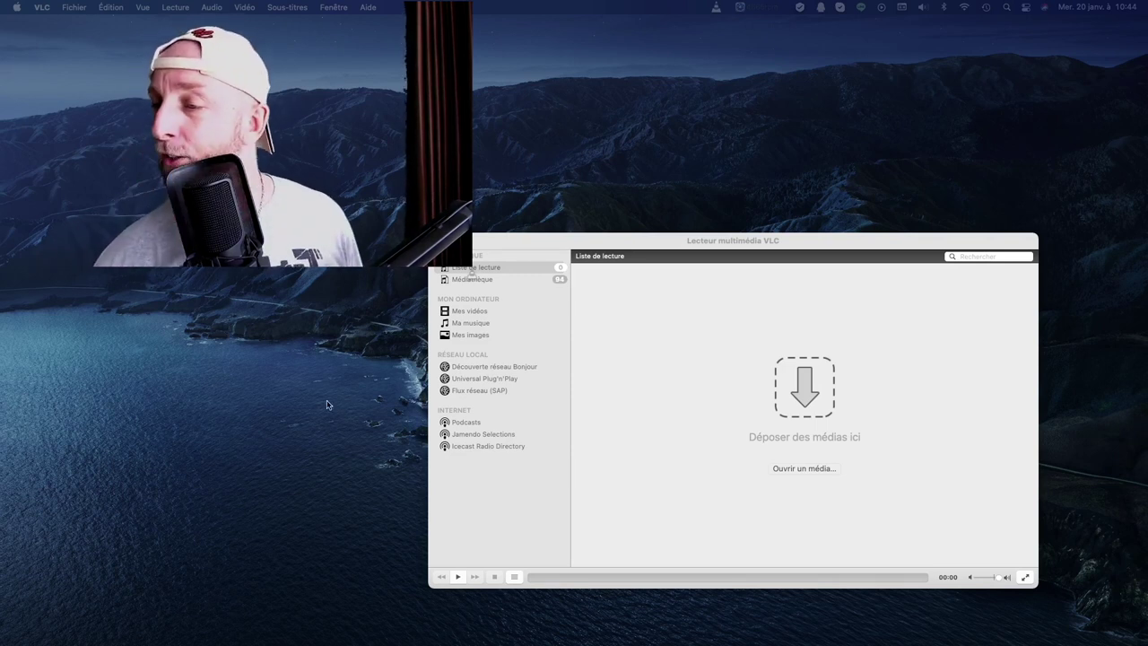
# Open the Convertir & diffuser window and load the "JTduGeek 20 Jan" video as the source media
pyautogui.moveTo(732, 242); pyautogui.dragTo(799, 242)
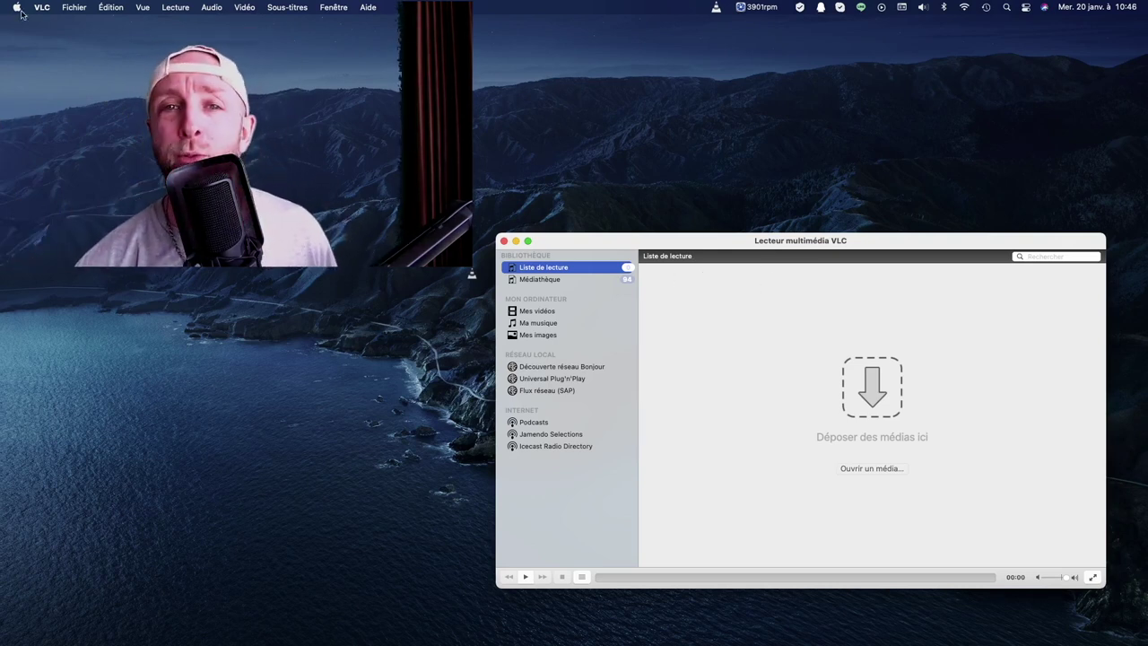
pyautogui.click(76, 11)
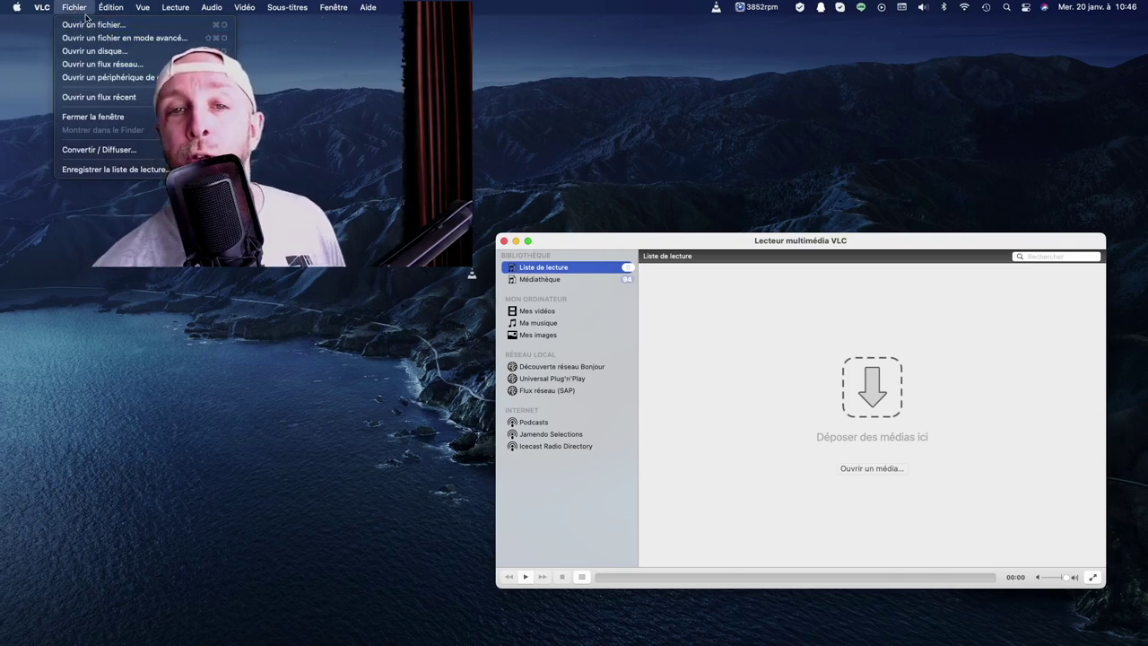
pyautogui.click(101, 154)
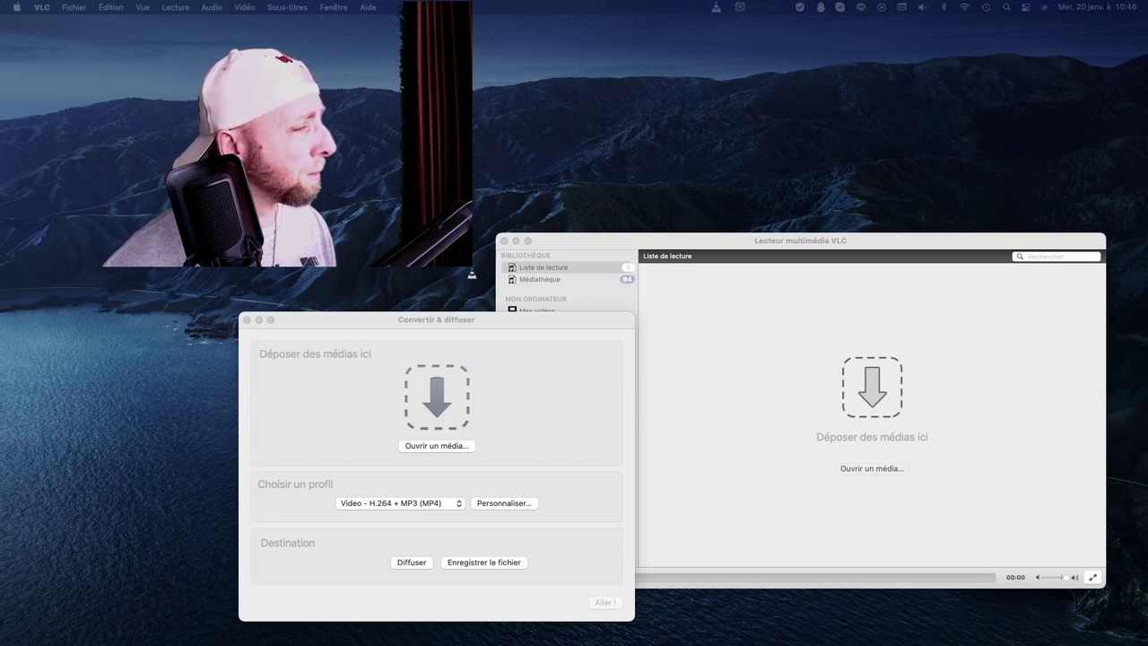
pyautogui.moveTo(0, 282); pyautogui.dragTo(425, 404)
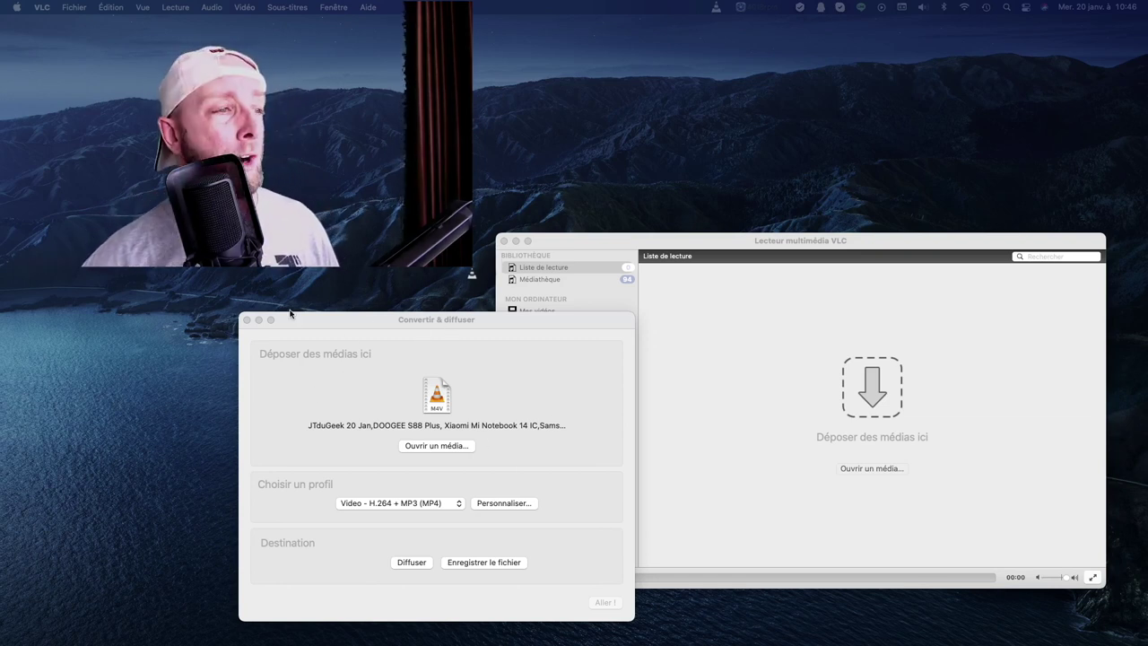
pyautogui.click(423, 447)
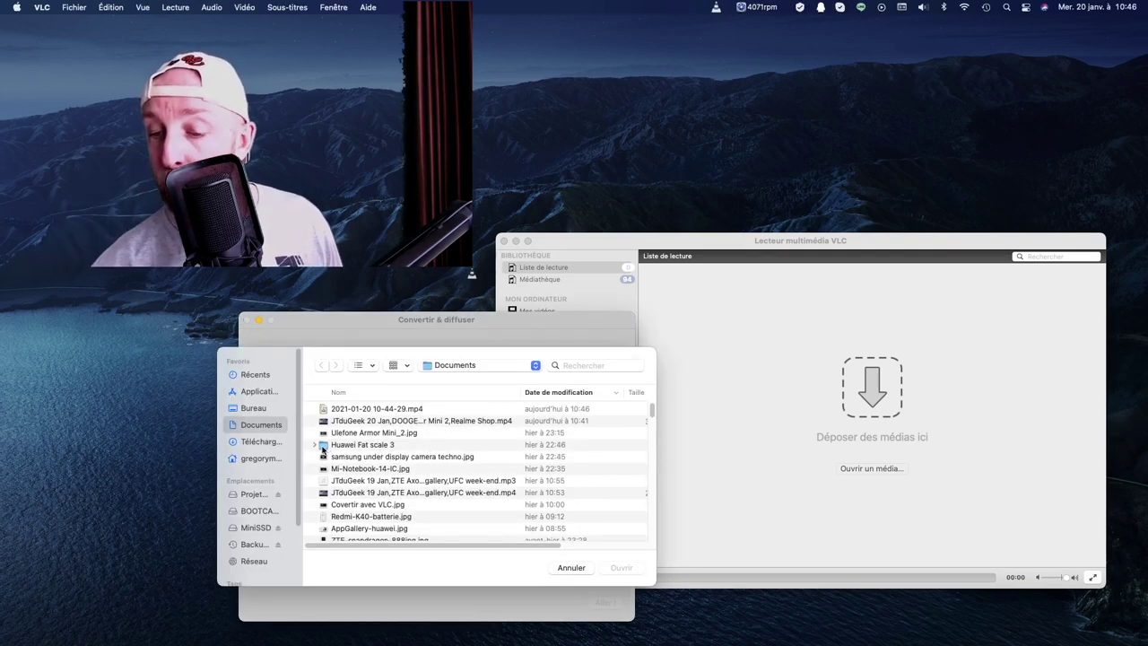
pyautogui.scroll(-3, 340, 453)
pyautogui.scroll(-1, 335, 480)
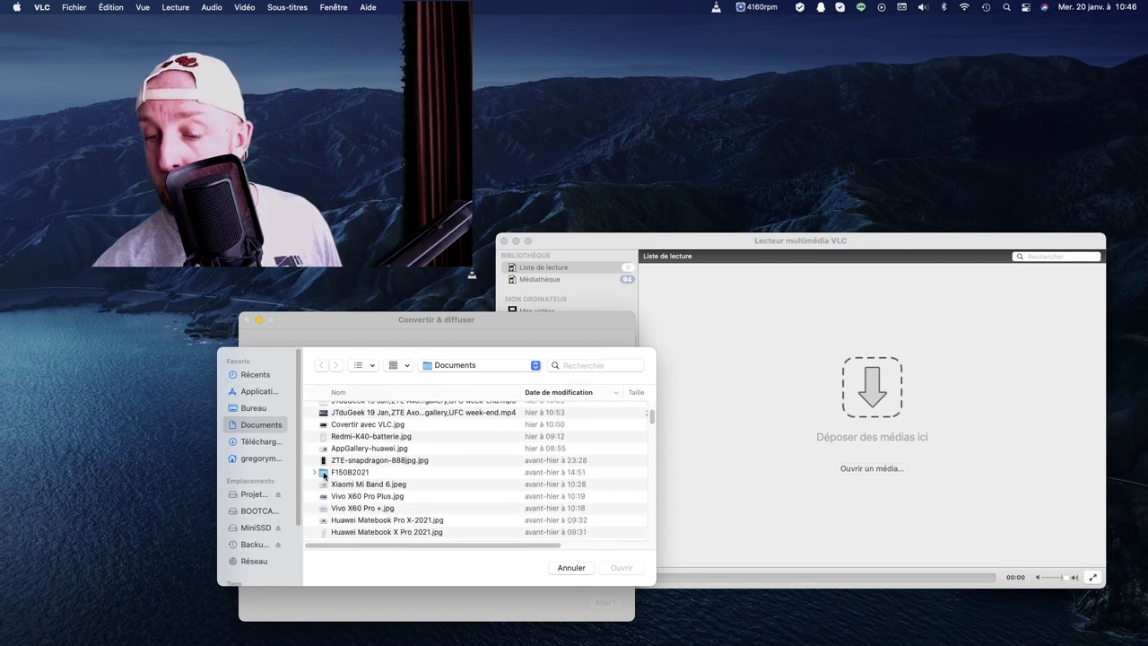
pyautogui.click(315, 472)
pyautogui.scroll(-1, 367, 466)
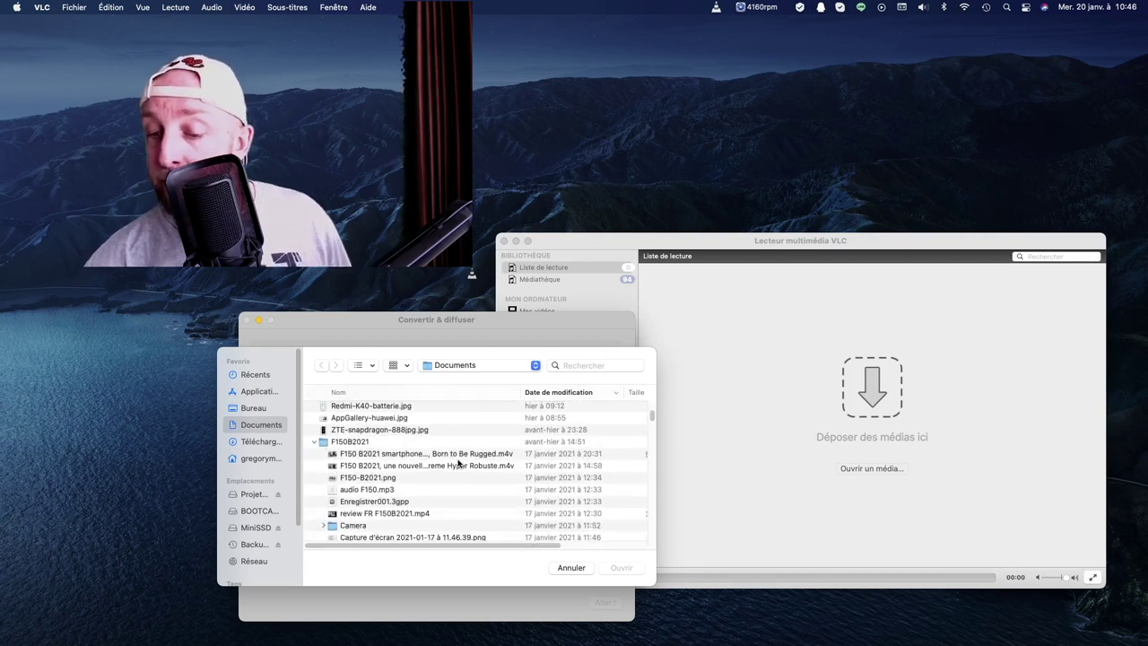
pyautogui.click(374, 502)
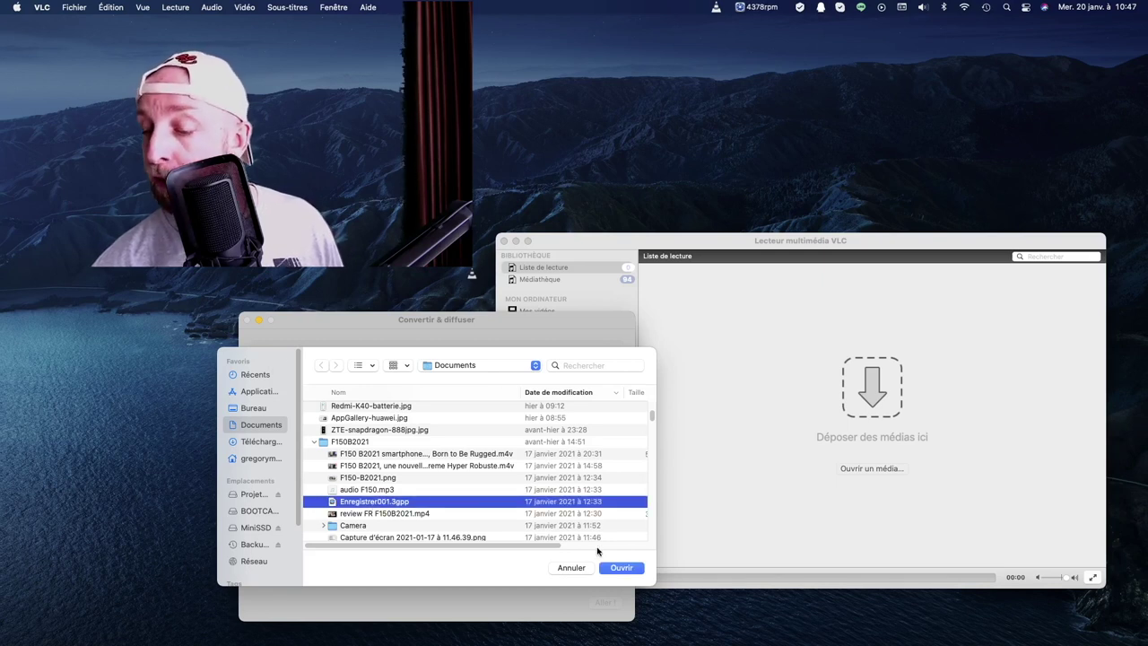
pyautogui.click(578, 568)
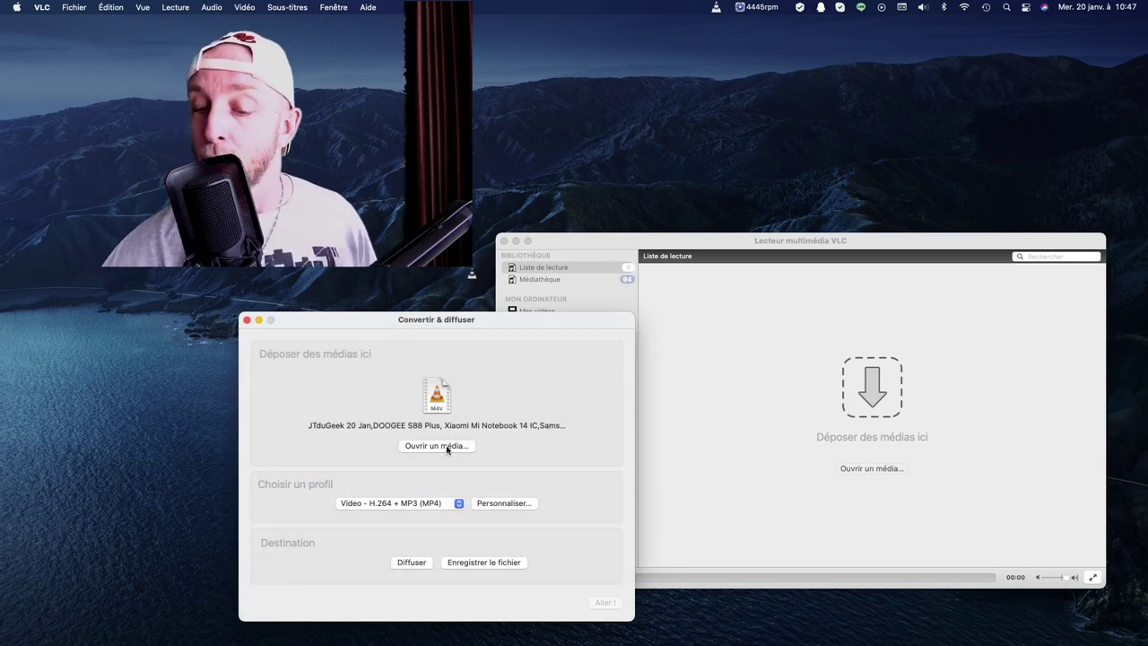
# Set the conversion profile to Audio - MP3
pyautogui.click(434, 510)
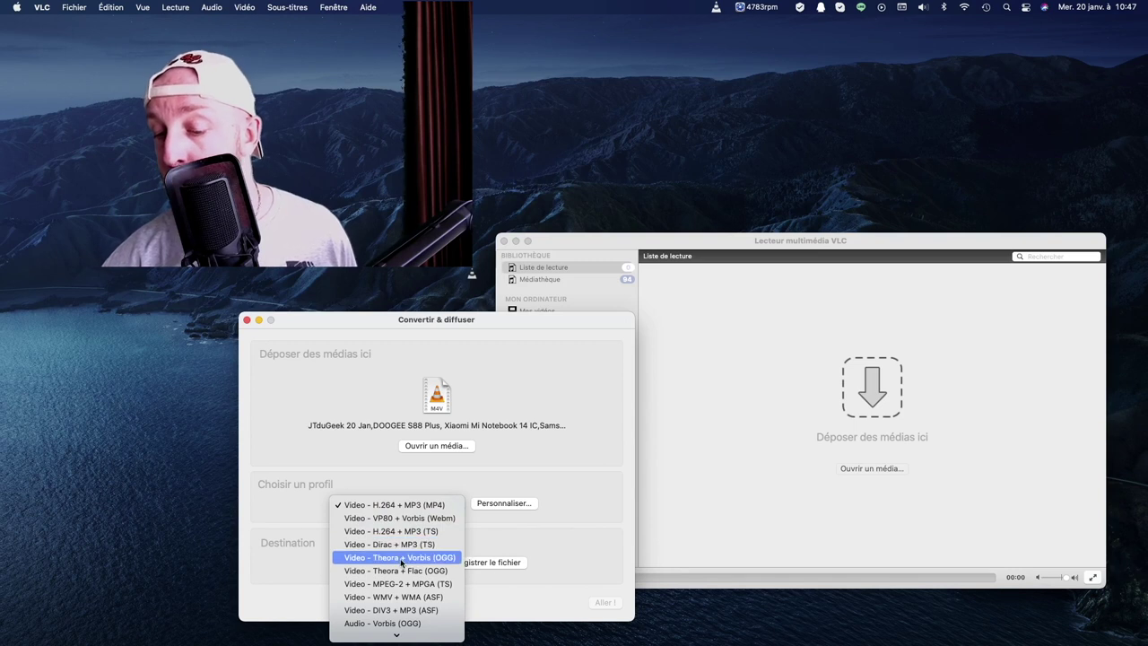
pyautogui.scroll(-5, 417, 590)
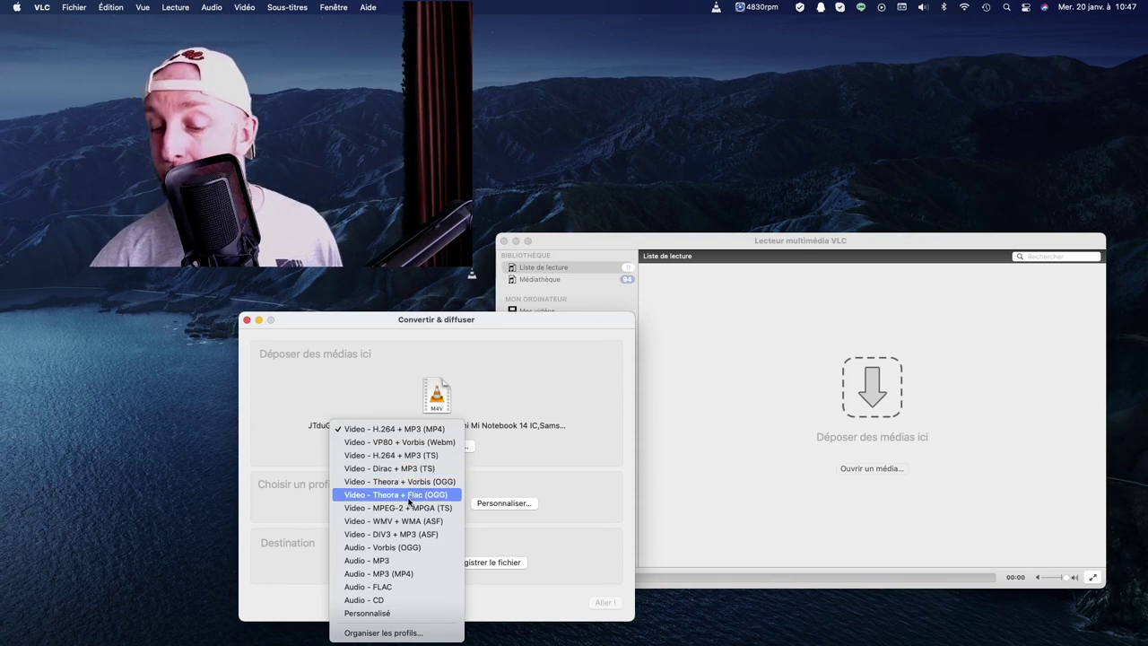
pyautogui.click(399, 559)
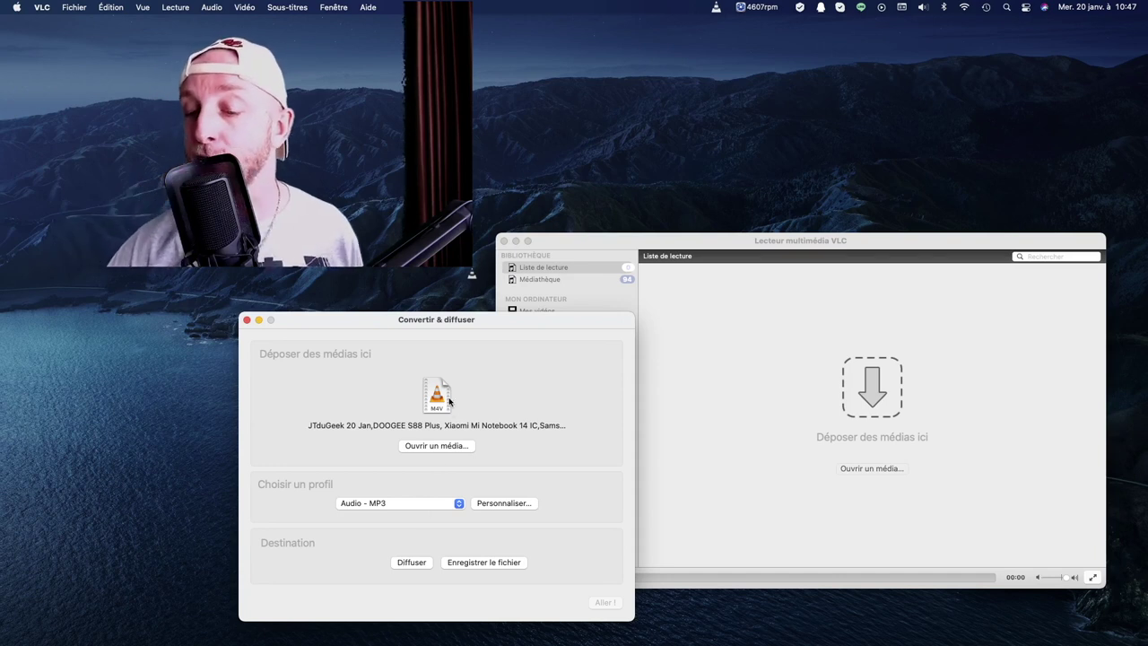
pyautogui.click(461, 503)
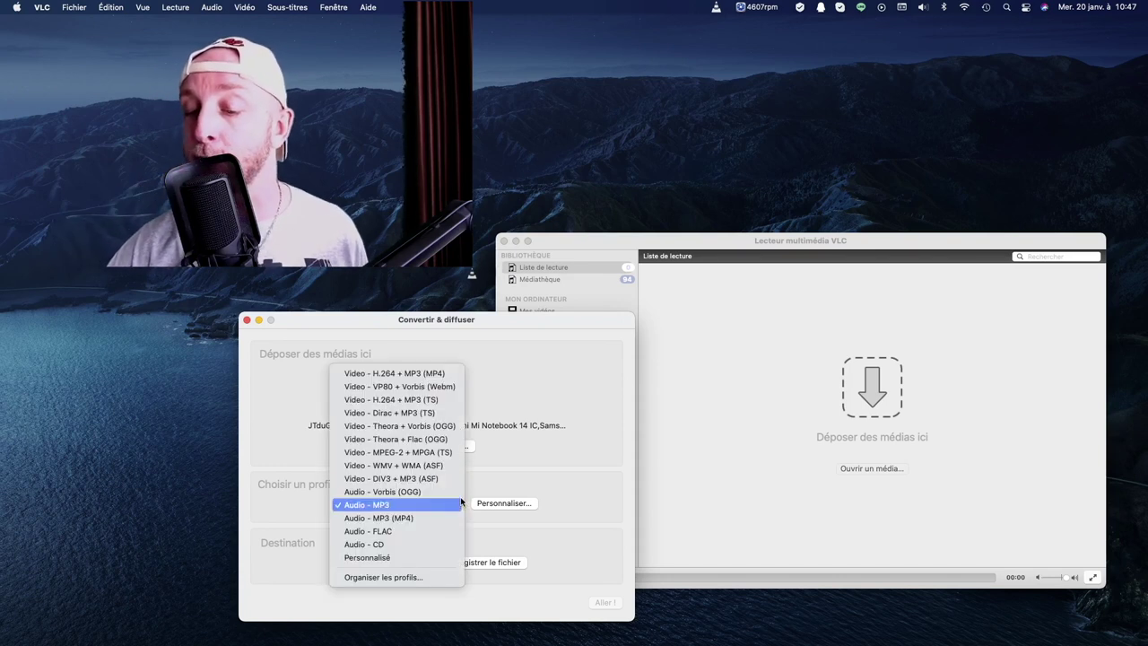
pyautogui.click(382, 505)
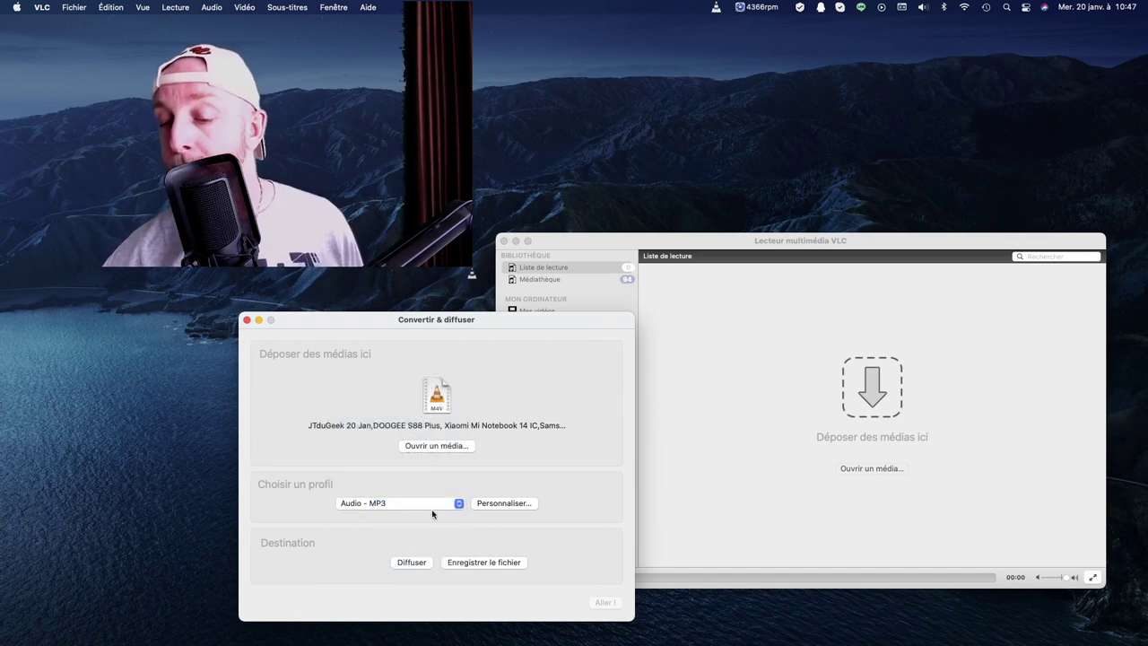
# Choose file output and name it "JTduGeek 20 Jan,DOOGEE S88 Plus, Xiaomi Mi Notebook 14 IC,Samsung UPC,Ulefone Armor Mini 2,Realme Shop"
pyautogui.click(475, 563)
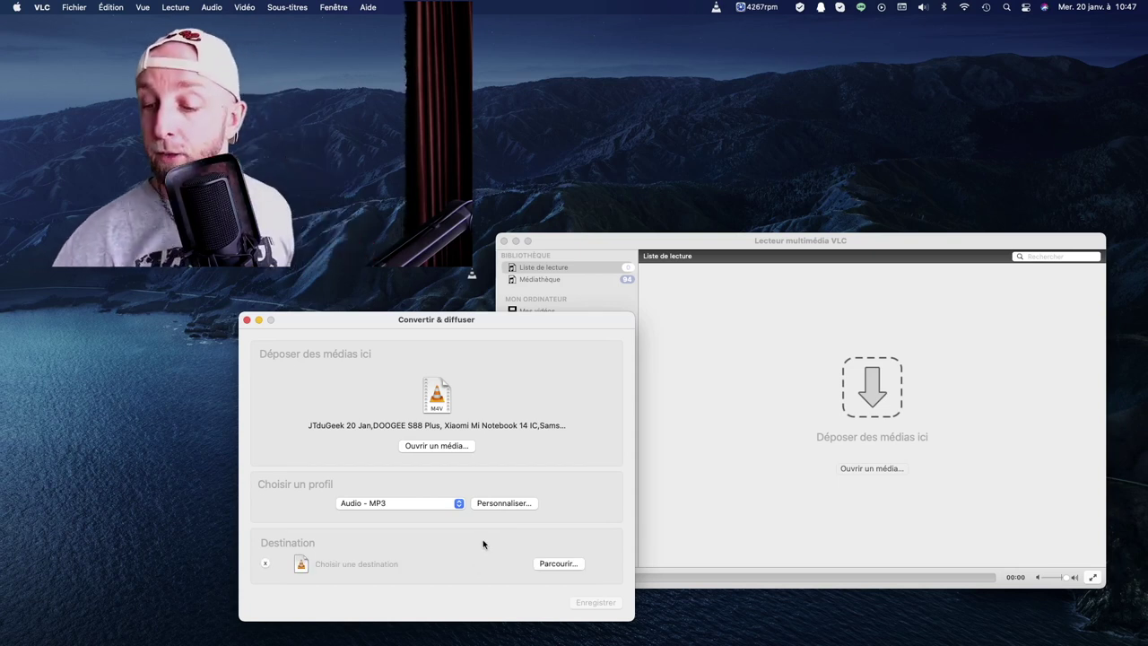
pyautogui.click(556, 564)
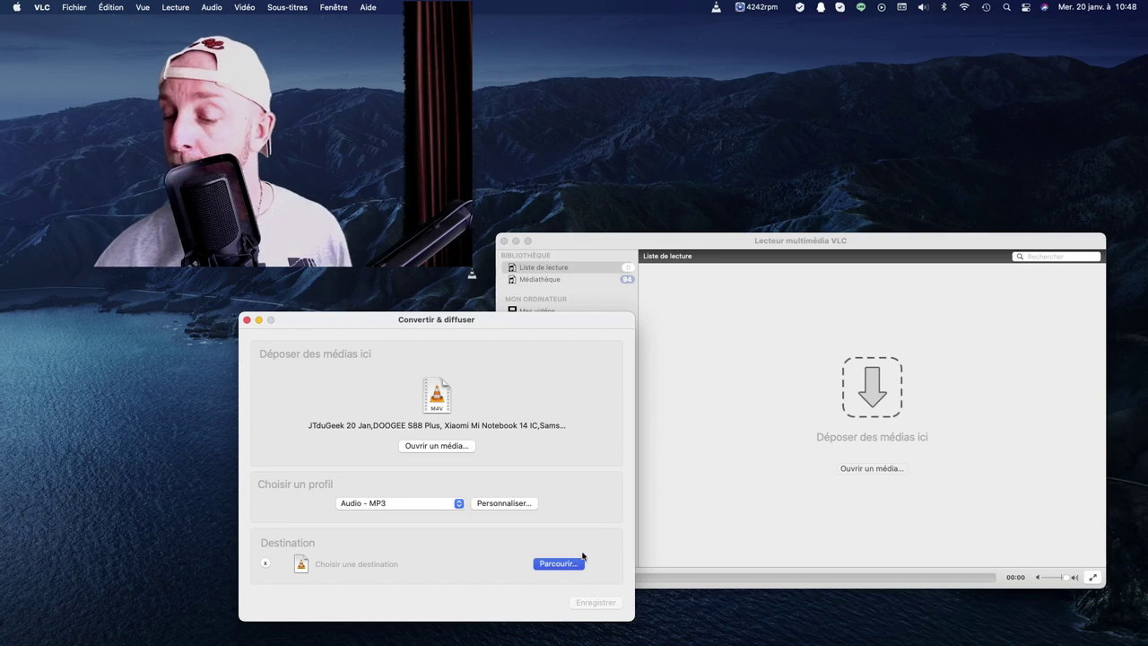
pyautogui.click(560, 564)
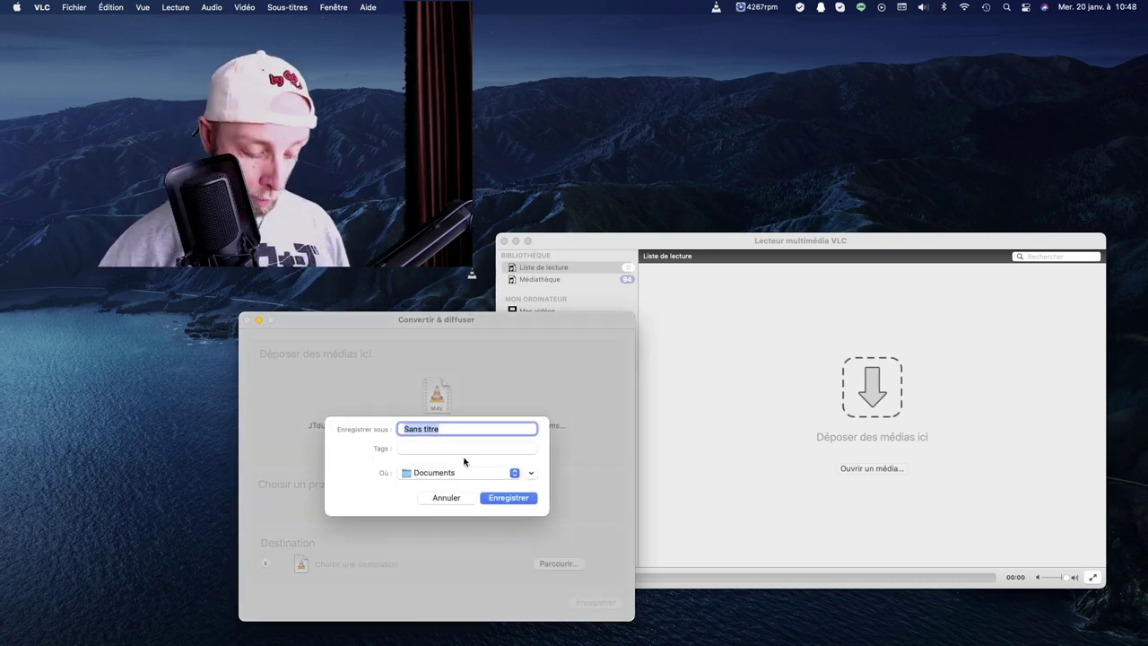
pyautogui.write('Ulefone Armor Mini 2,Realme Shop')
pyautogui.press('super+b')
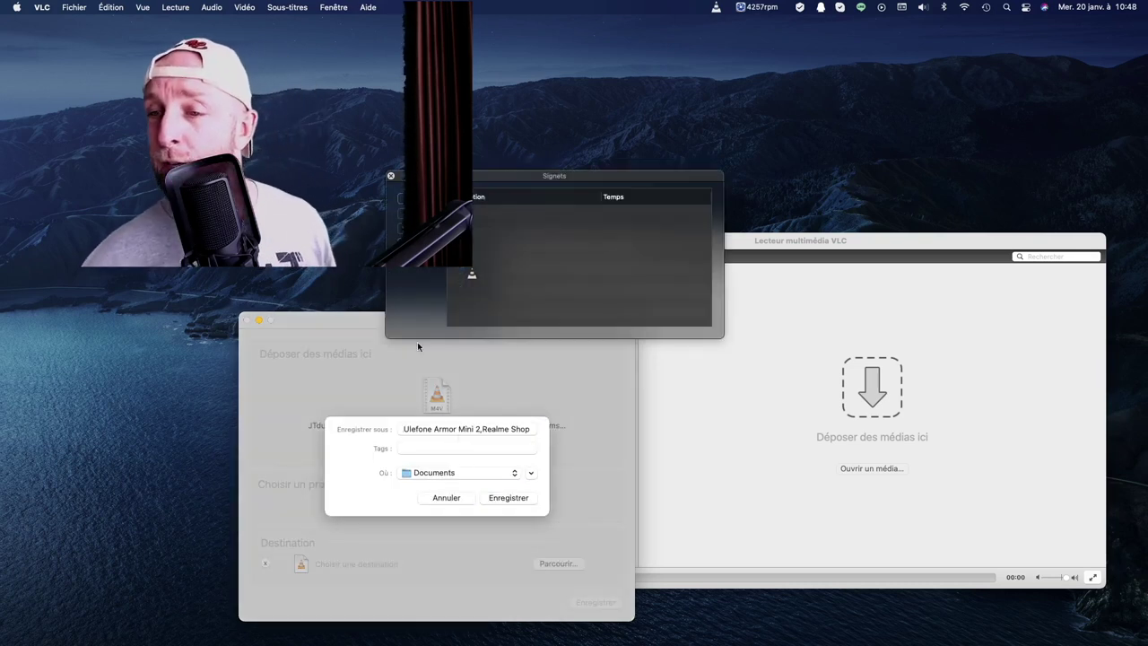
pyautogui.click(390, 176)
pyautogui.moveTo(482, 430); pyautogui.dragTo(538, 430)
pyautogui.press('super+z')
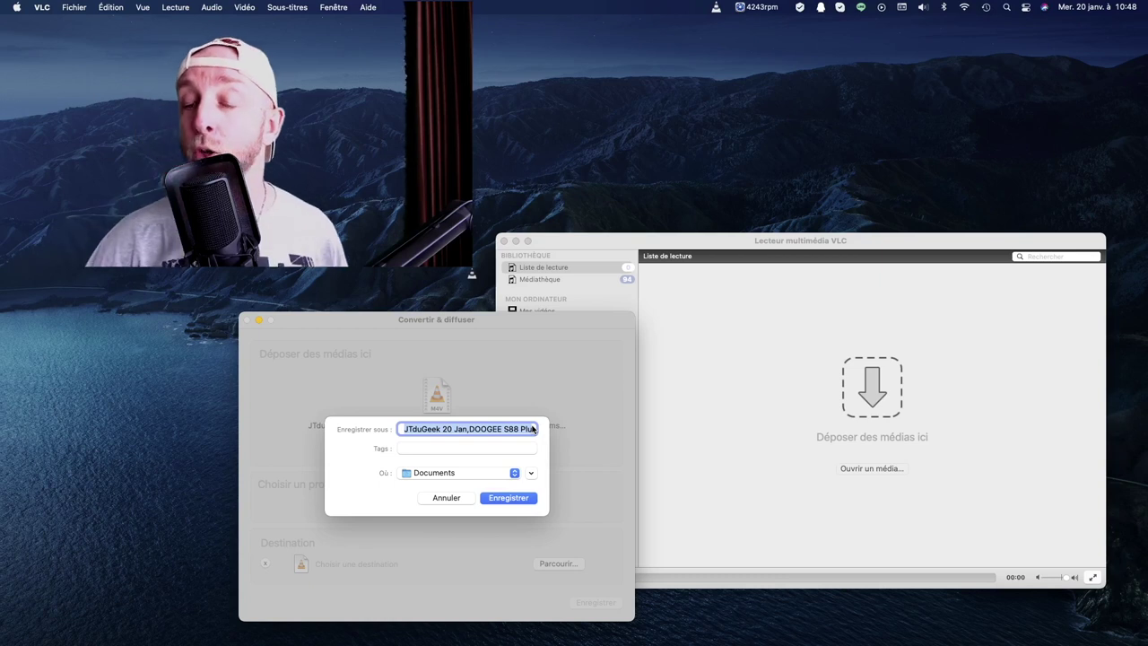
pyautogui.moveTo(506, 428); pyautogui.dragTo(614, 434)
pyautogui.moveTo(480, 427); pyautogui.dragTo(464, 428)
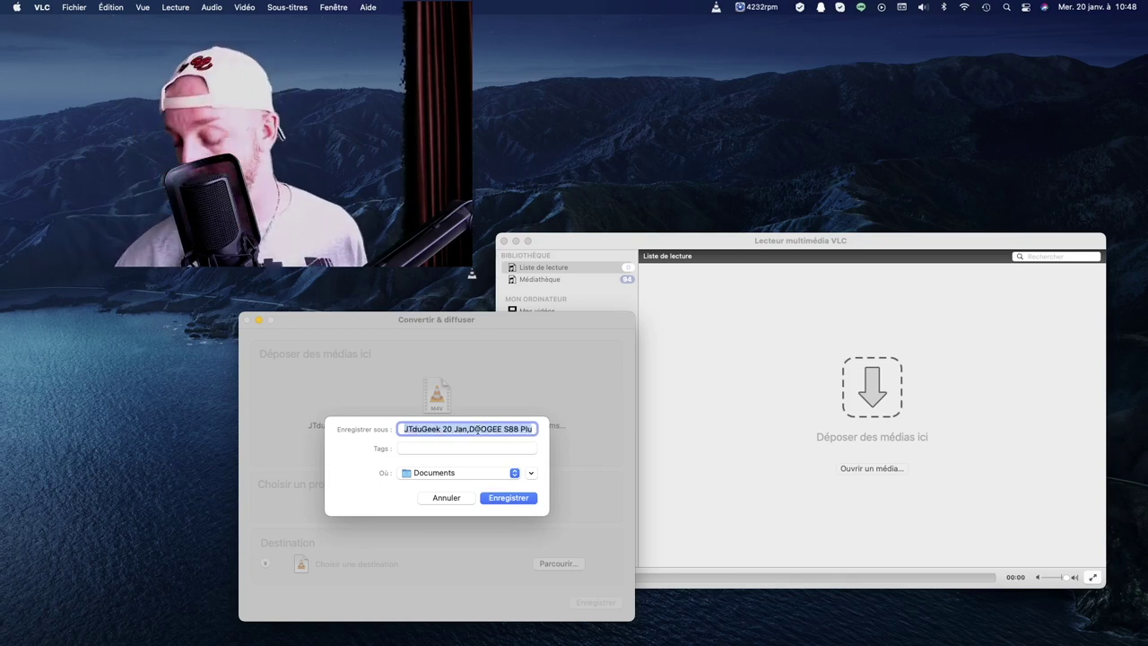
# Append ".mp3" to the output file name, keep Documents as the destination, and start the conversion
pyautogui.press('Right')
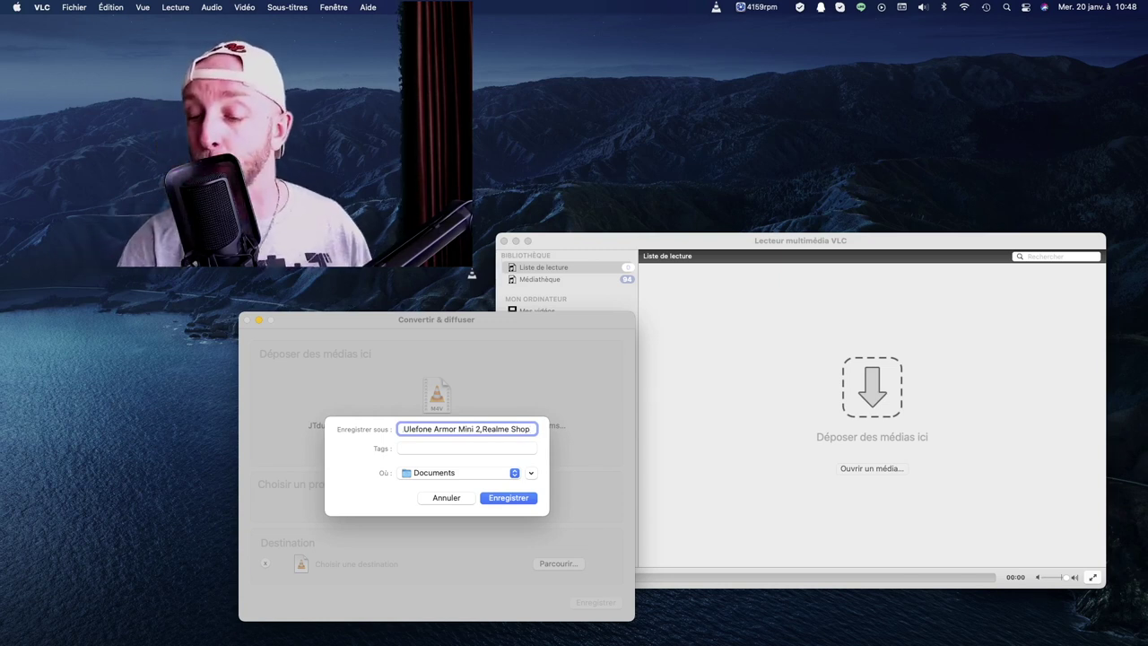
pyautogui.write('.mp3')
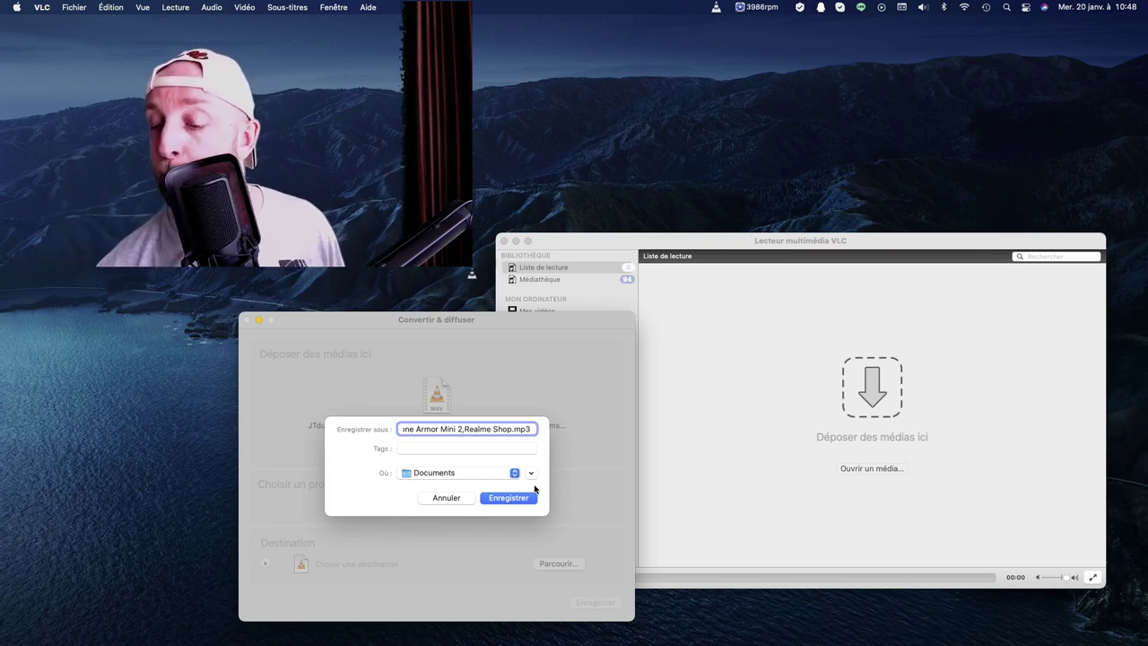
pyautogui.click(506, 499)
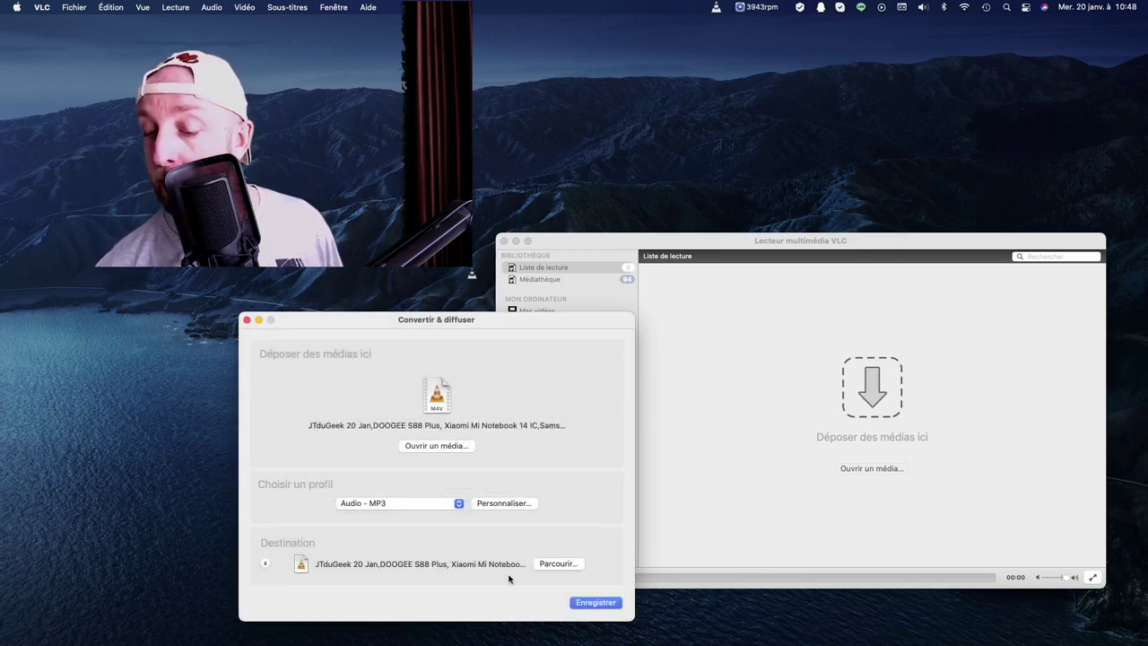
pyautogui.click(594, 602)
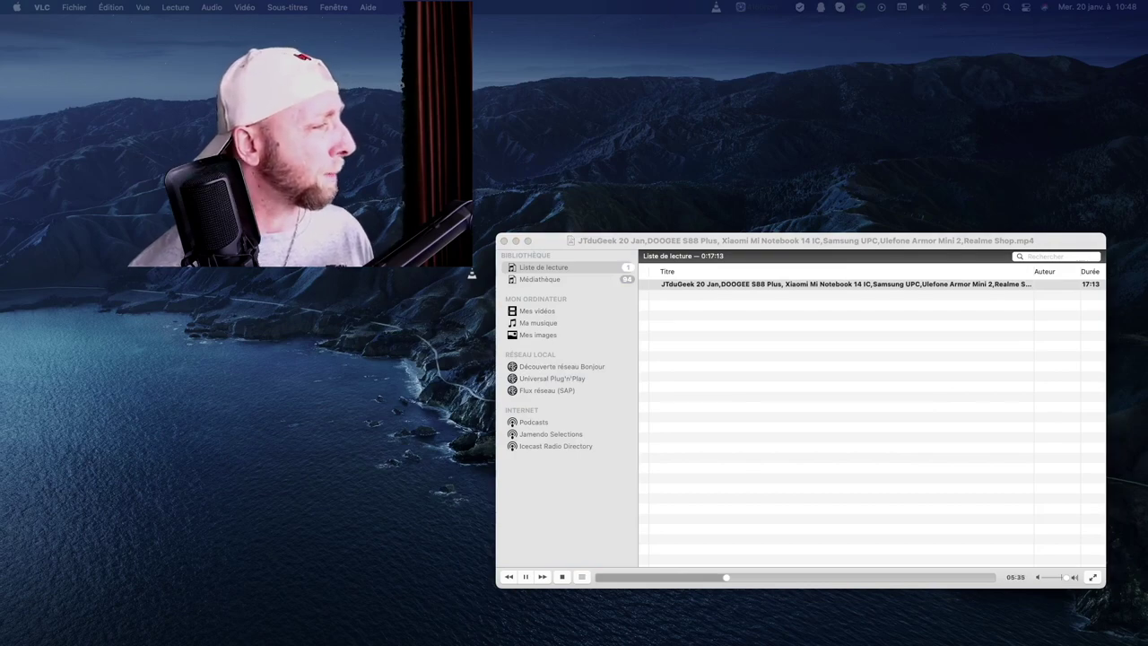
# Switch to Finder and view the Documents folder sorted by modification date, newest first
pyautogui.press('super+Tab')
pyautogui.moveTo(629, 260); pyautogui.dragTo(238, 305)
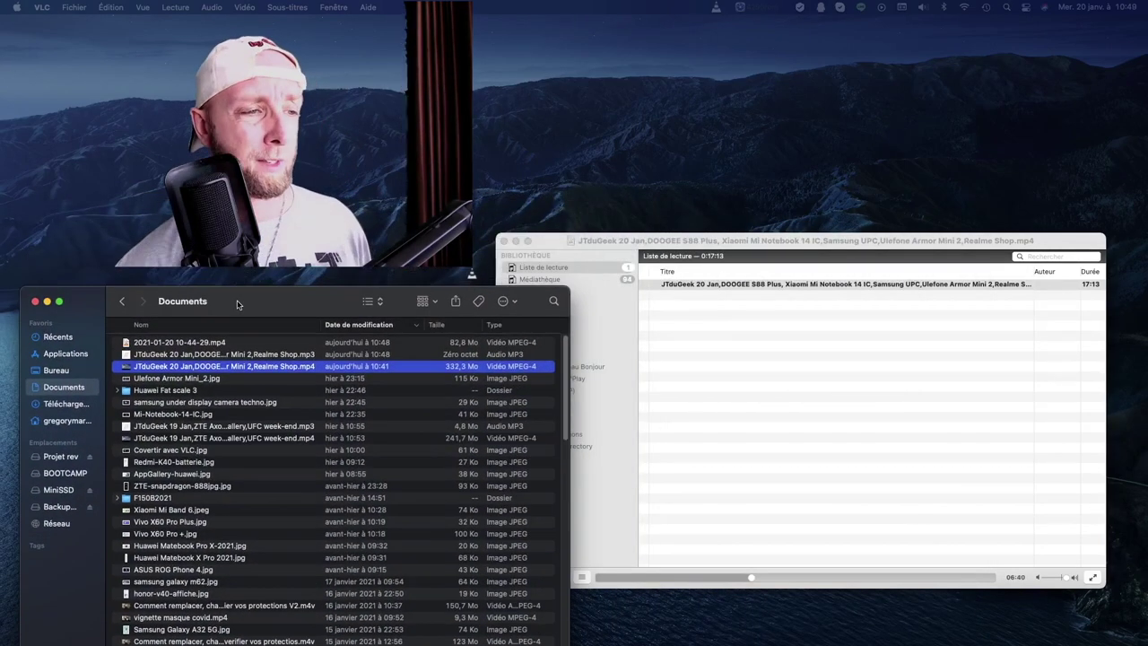
pyautogui.click(65, 404)
pyautogui.click(64, 388)
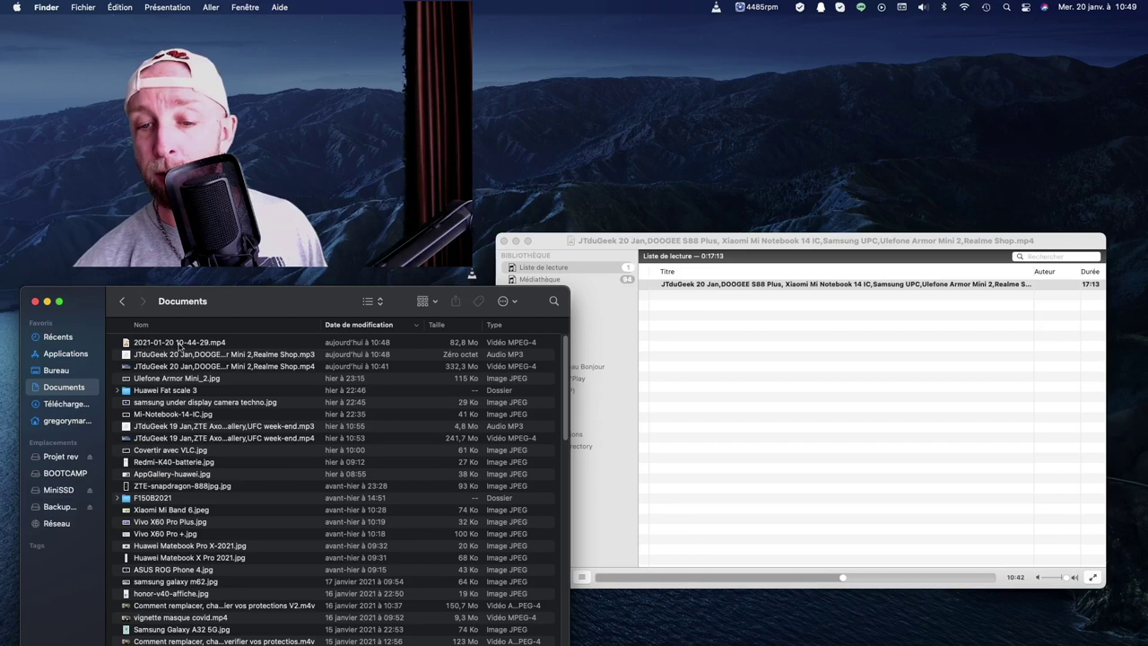
pyautogui.click(360, 326)
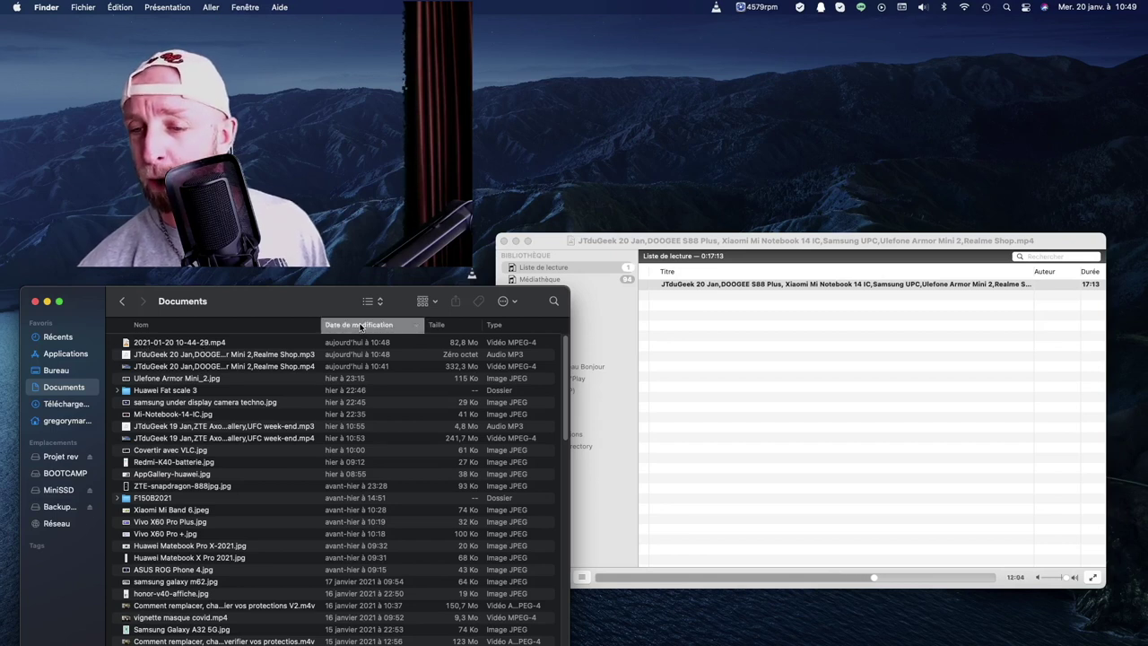
pyautogui.click(358, 327)
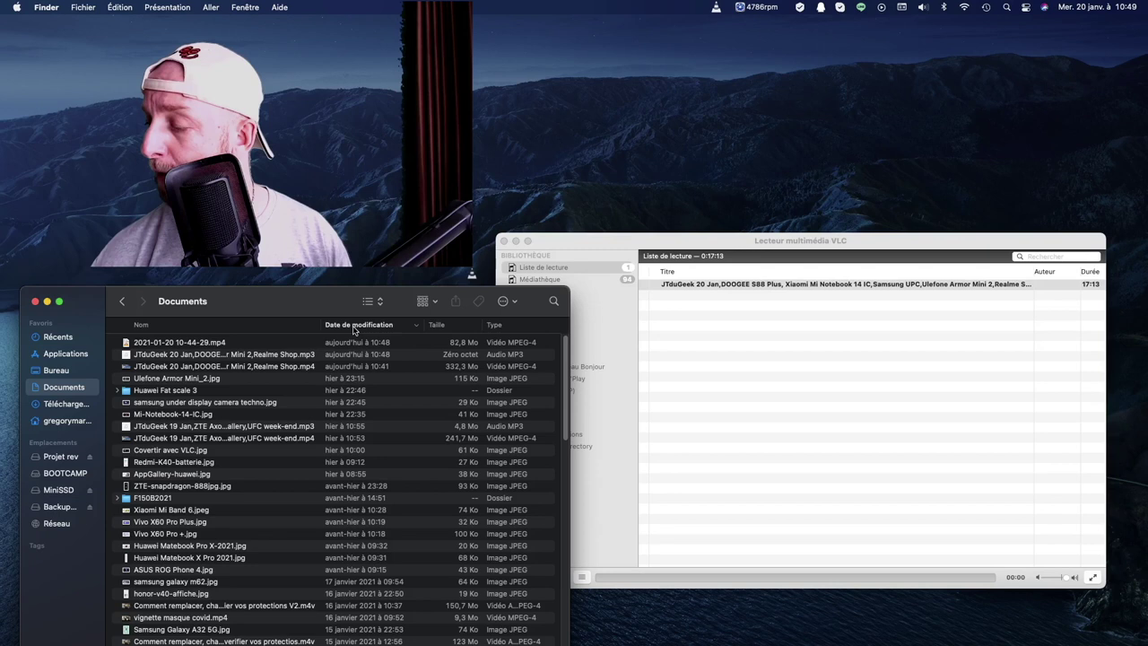
# Reload the Documents folder to check the converted JTduGeek 20 Jan MP3 file, and close the Finder window
pyautogui.click(57, 404)
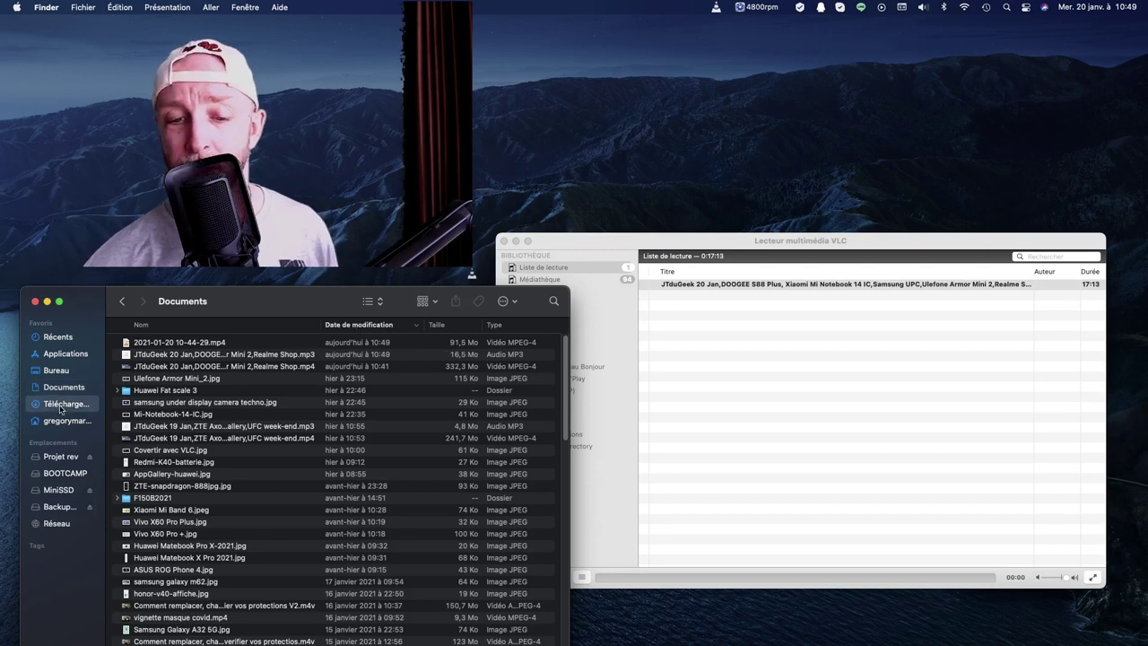
pyautogui.click(61, 390)
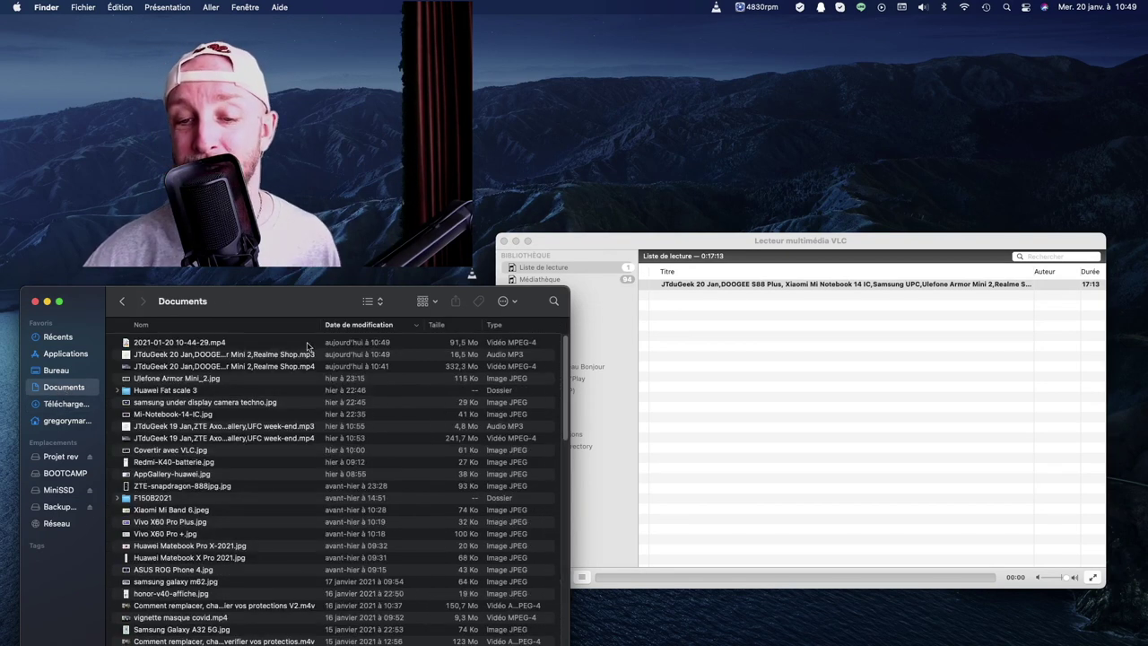
pyautogui.click(229, 356)
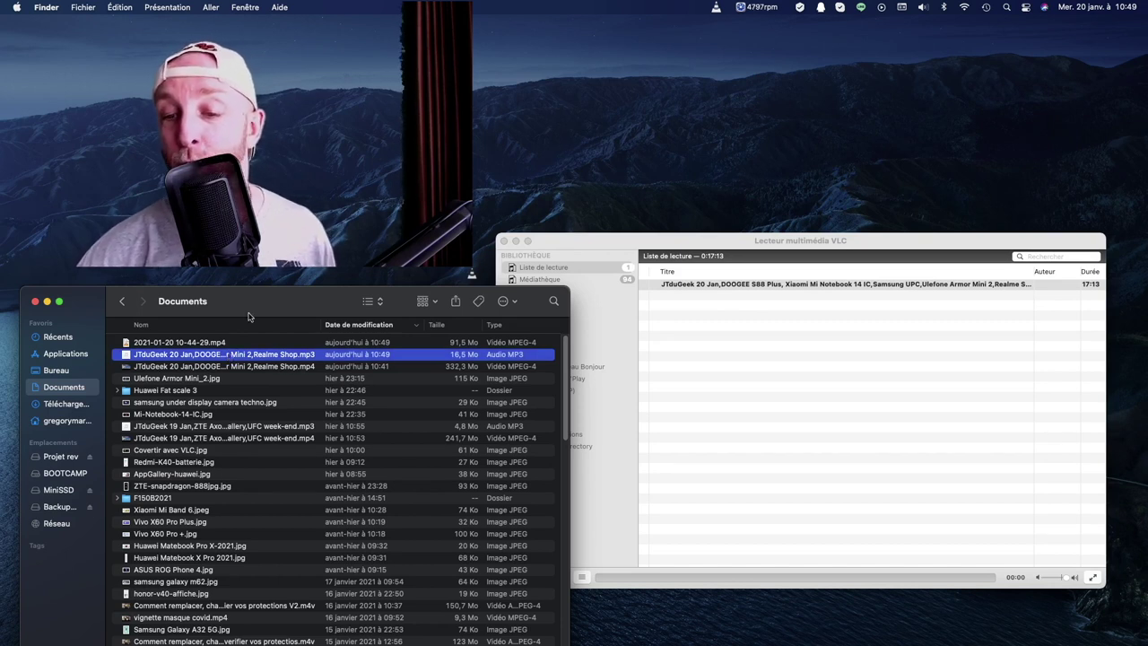
pyautogui.press('super+w')
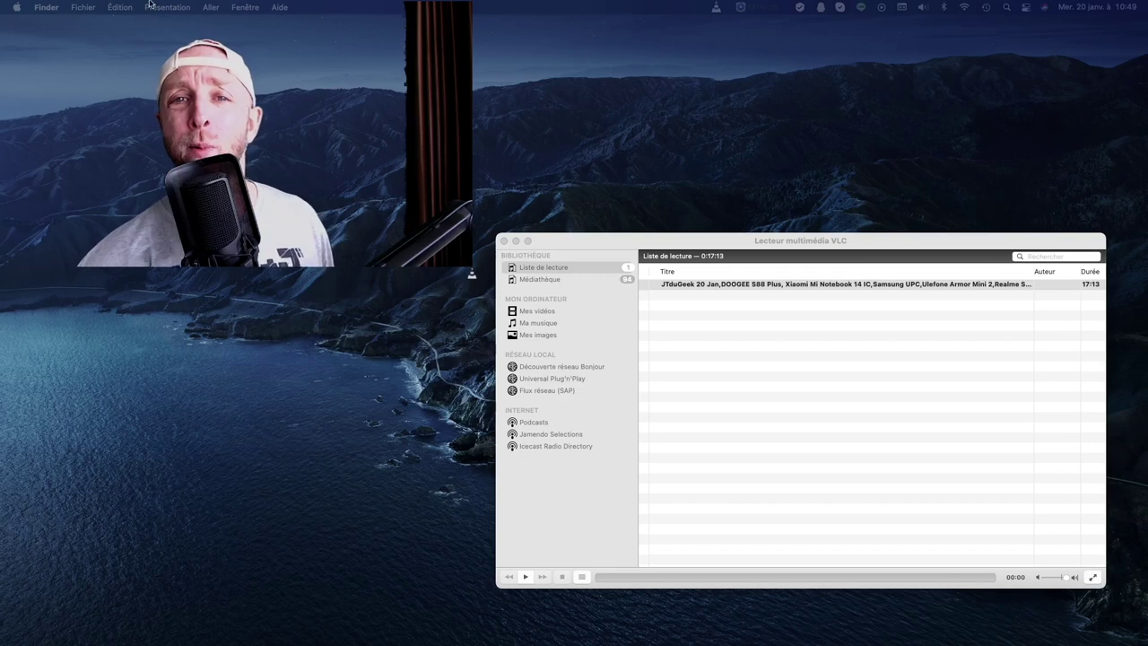
# Return to VLC and reopen the Convertir & diffuser window
pyautogui.click(83, 7)
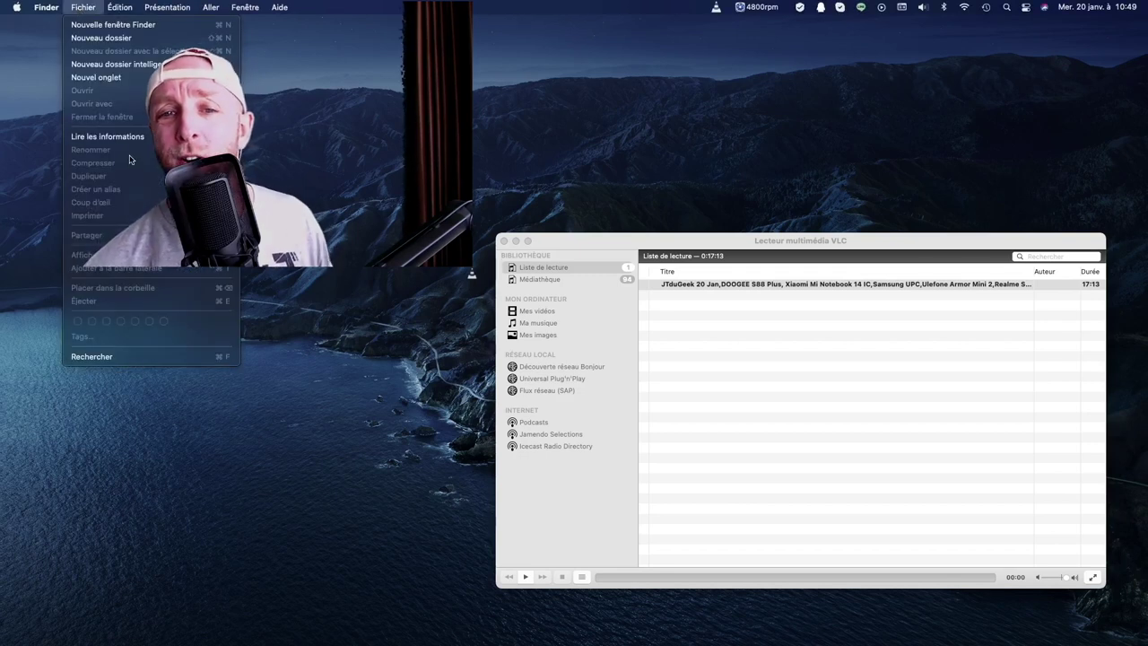
pyautogui.click(376, 158)
pyautogui.click(573, 242)
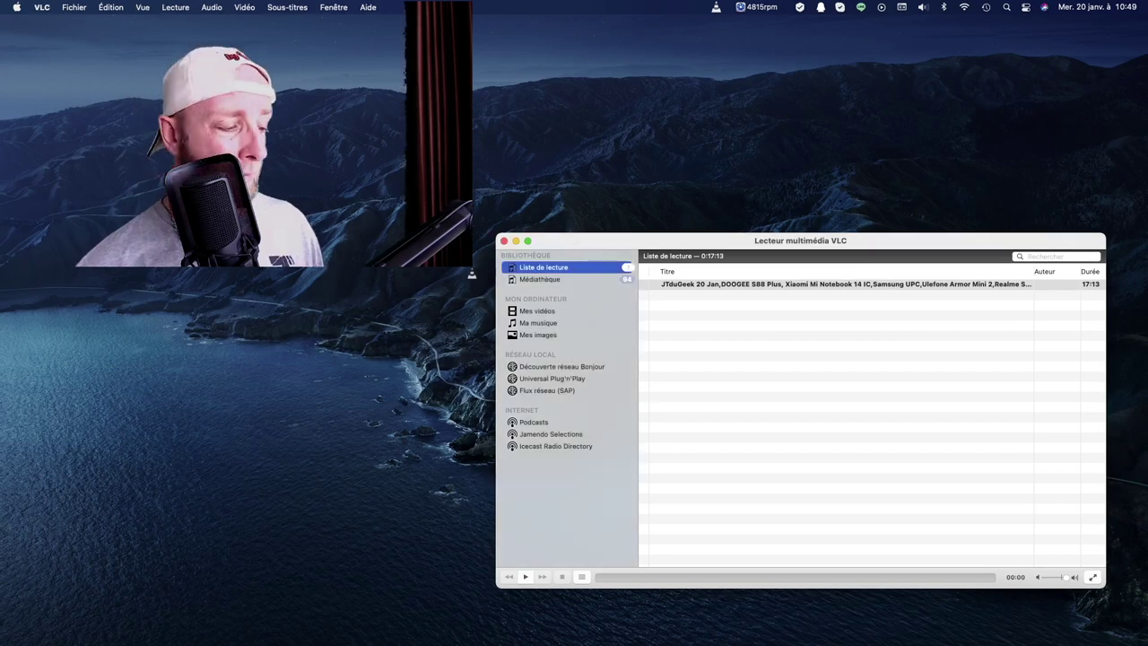
pyautogui.click(72, 8)
pyautogui.click(83, 149)
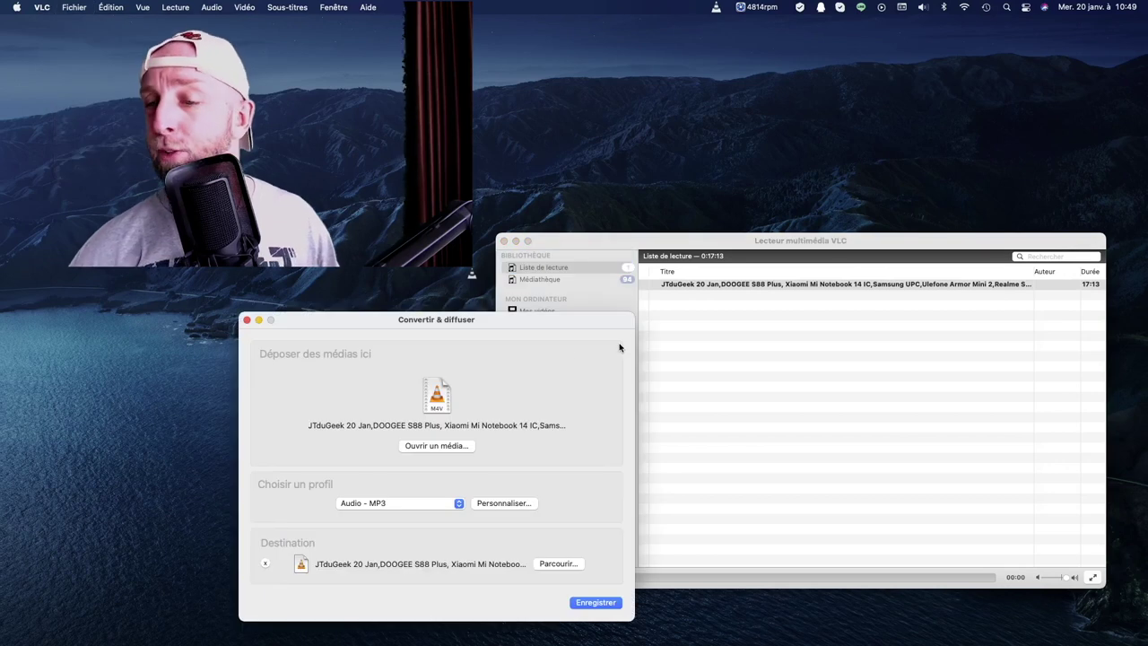
# Load Enregistrer001.3gpp from the F150B2021 folder as the source media and move the Convertir & diffuser window clear of the playlist
pyautogui.click(438, 446)
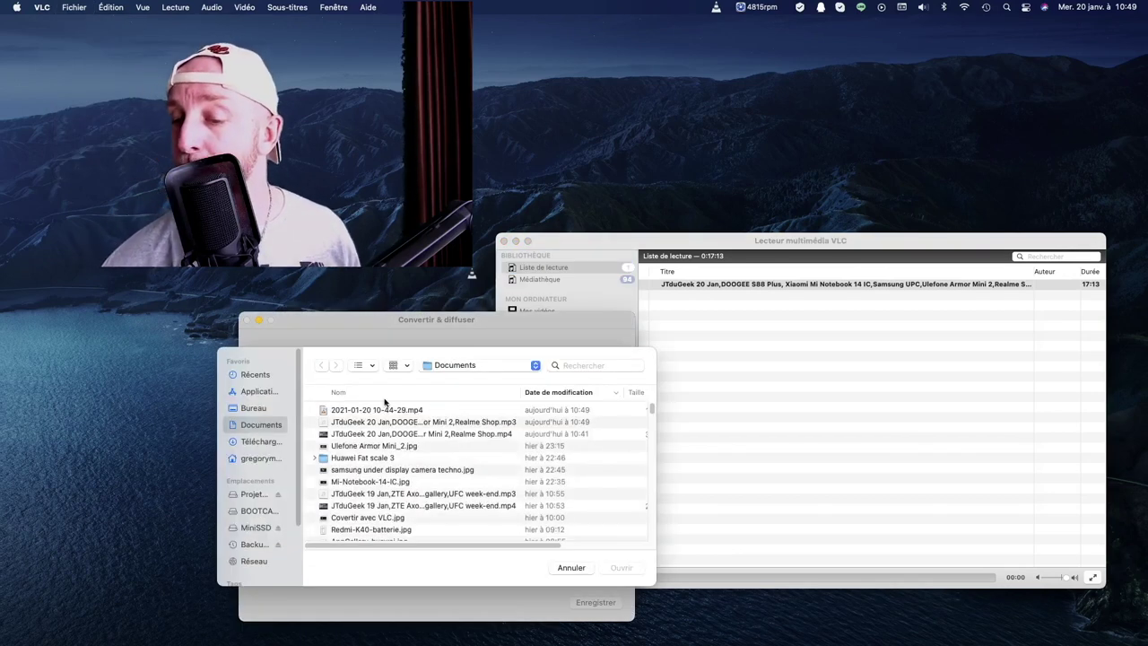
pyautogui.scroll(-5, 355, 461)
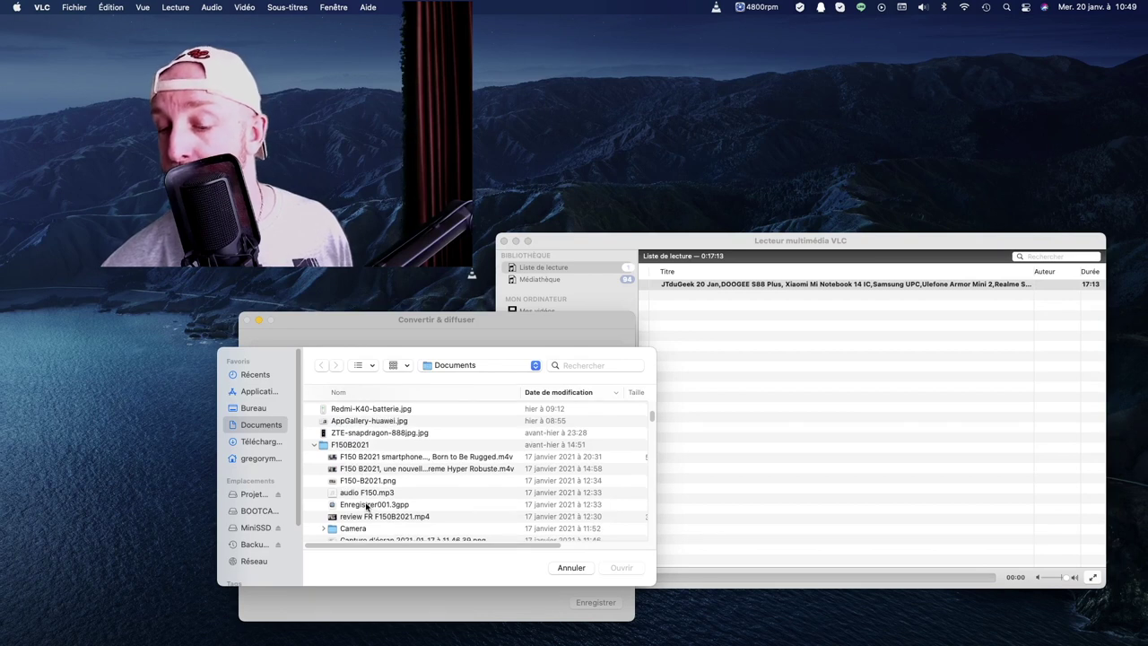
pyautogui.click(367, 505)
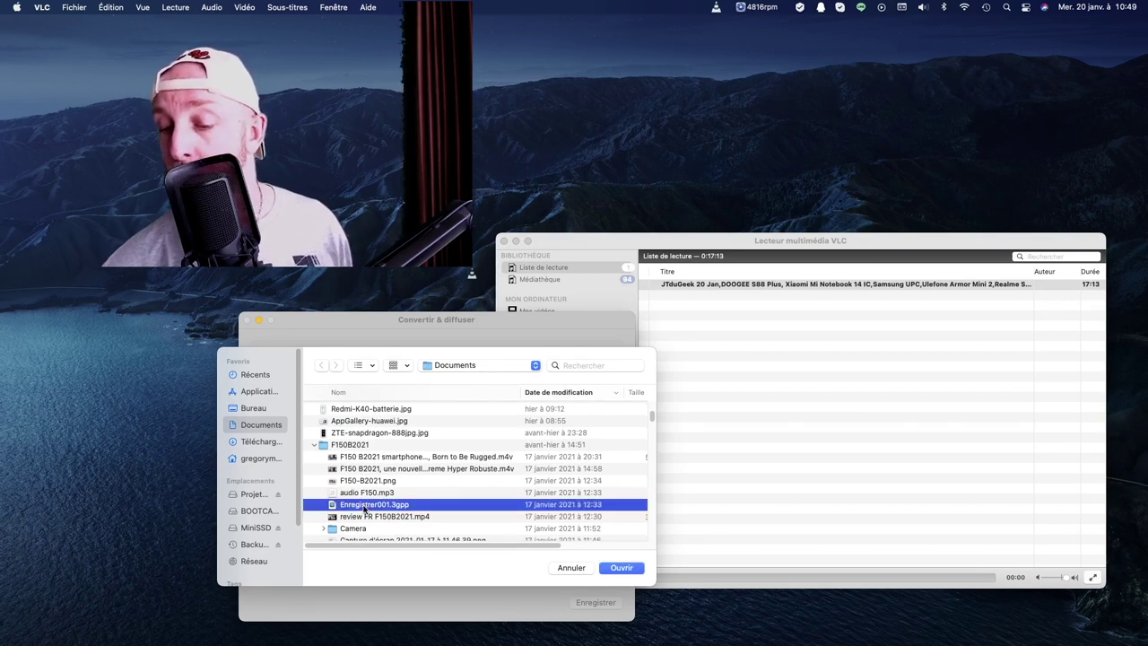
pyautogui.click(616, 567)
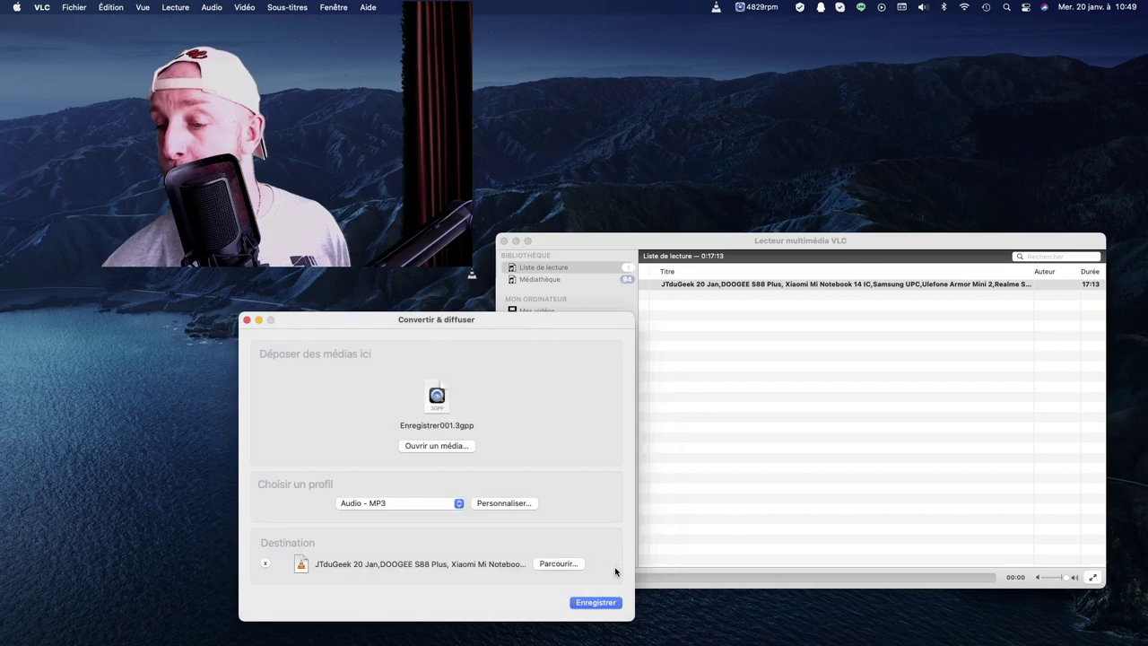
pyautogui.moveTo(471, 324); pyautogui.dragTo(431, 181)
pyautogui.moveTo(347, 235); pyautogui.dragTo(248, 360)
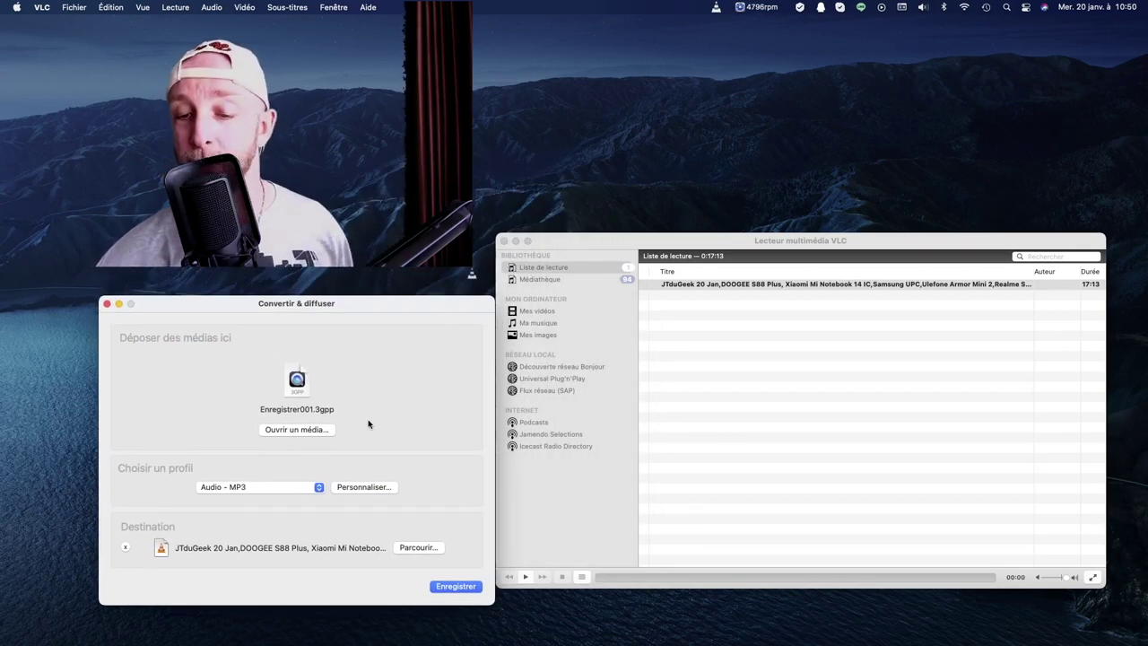
# Using the Audio - MP3 profile, convert the loaded recording to "audio F150 micro.mp3" in the Documents folder
pyautogui.click(300, 487)
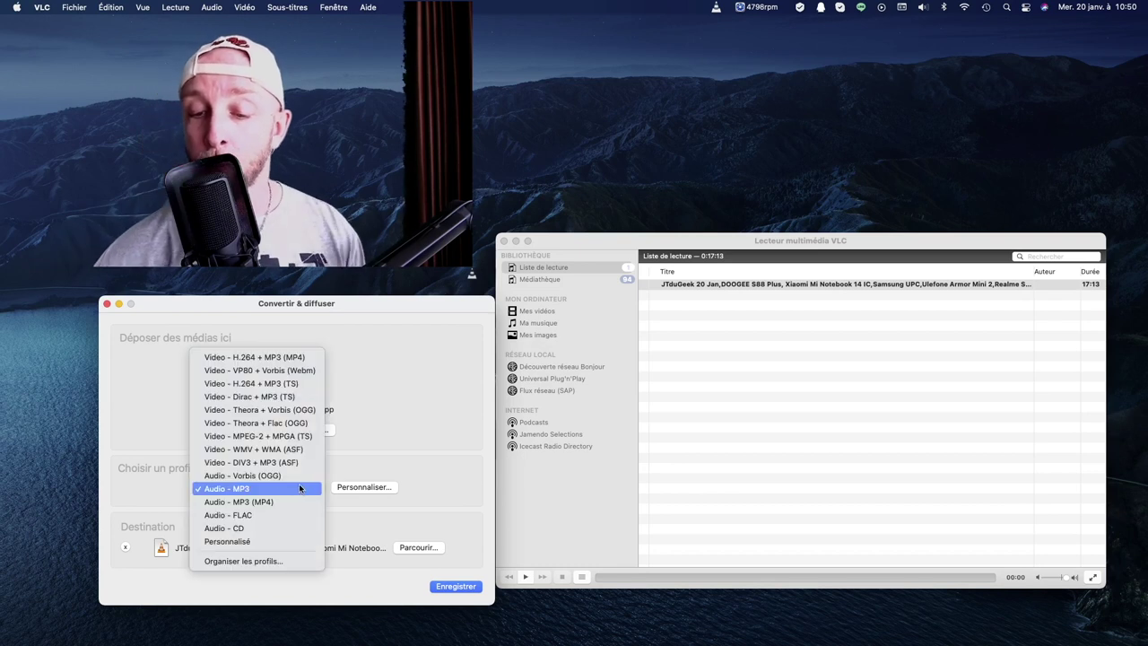
pyautogui.click(258, 489)
pyautogui.click(423, 548)
pyautogui.write('audio F')
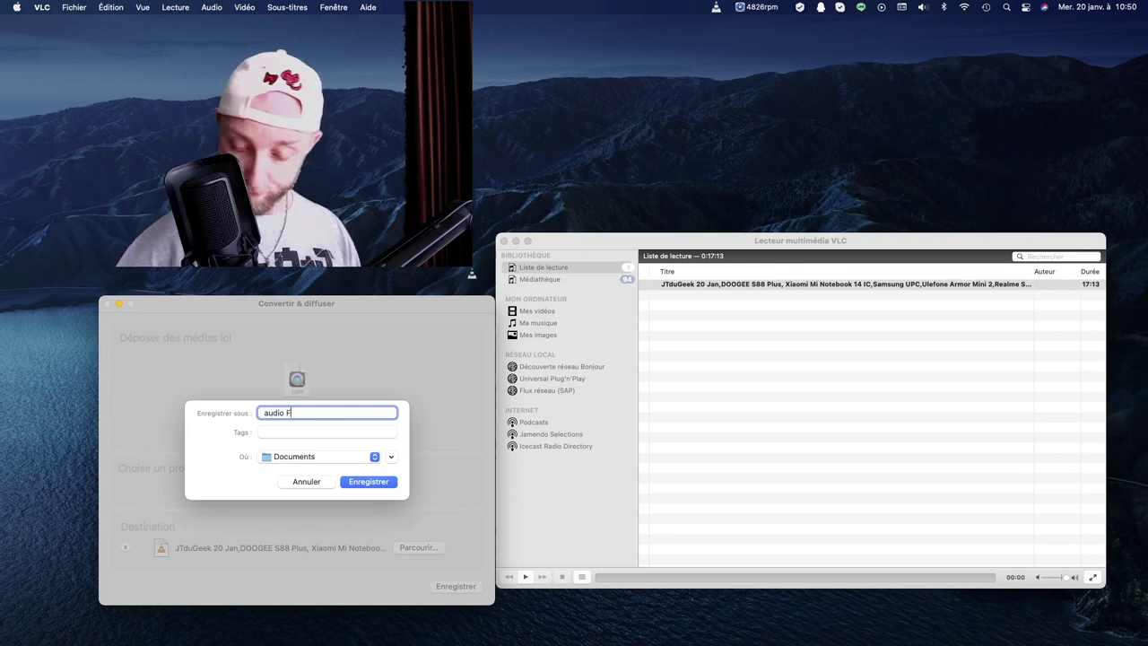
pyautogui.write('150 micro.mp3')
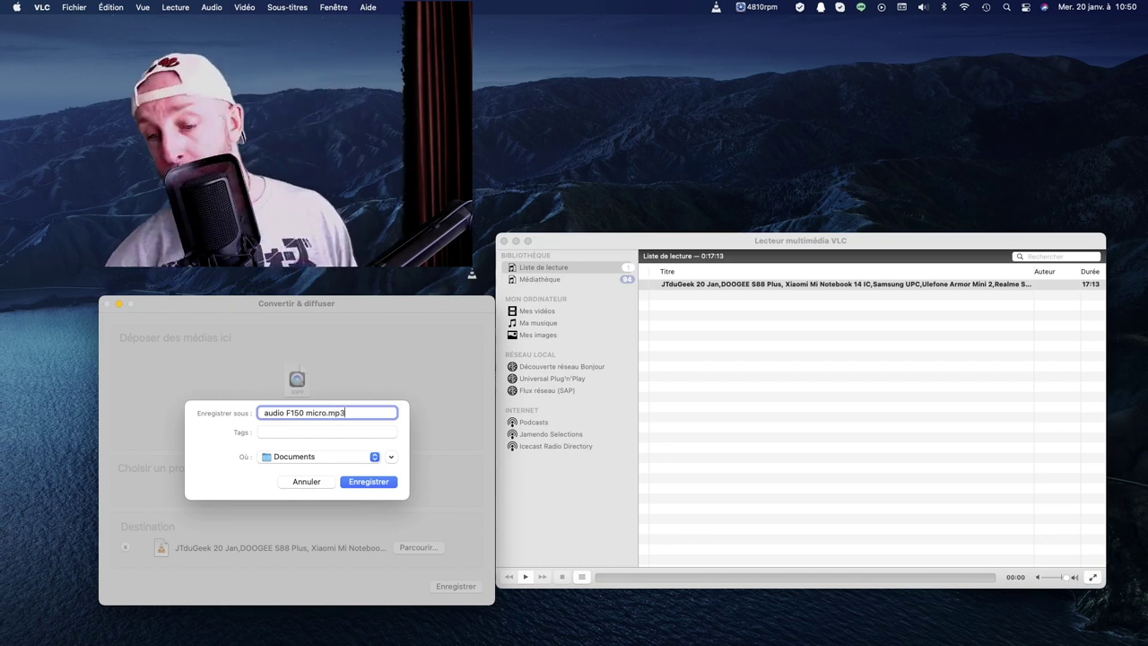
pyautogui.click(359, 483)
pyautogui.click(446, 588)
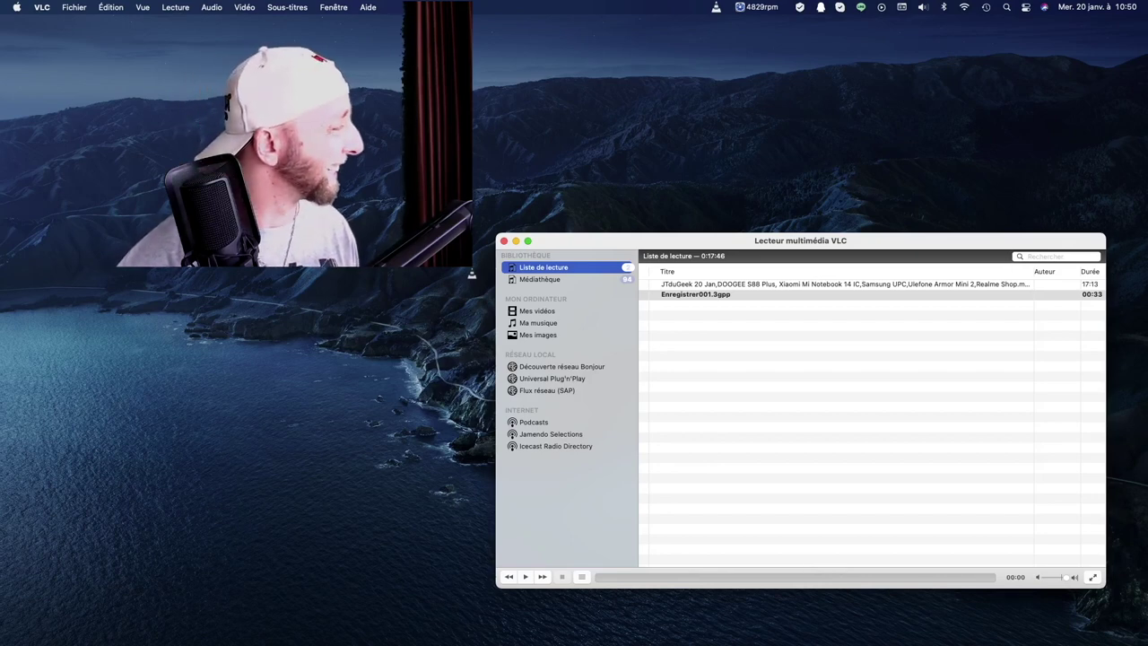
# Switch to Finder, reload the Documents folder to check for audio F150 micro.mp3, and close the Finder window
pyautogui.press('super+Tab')
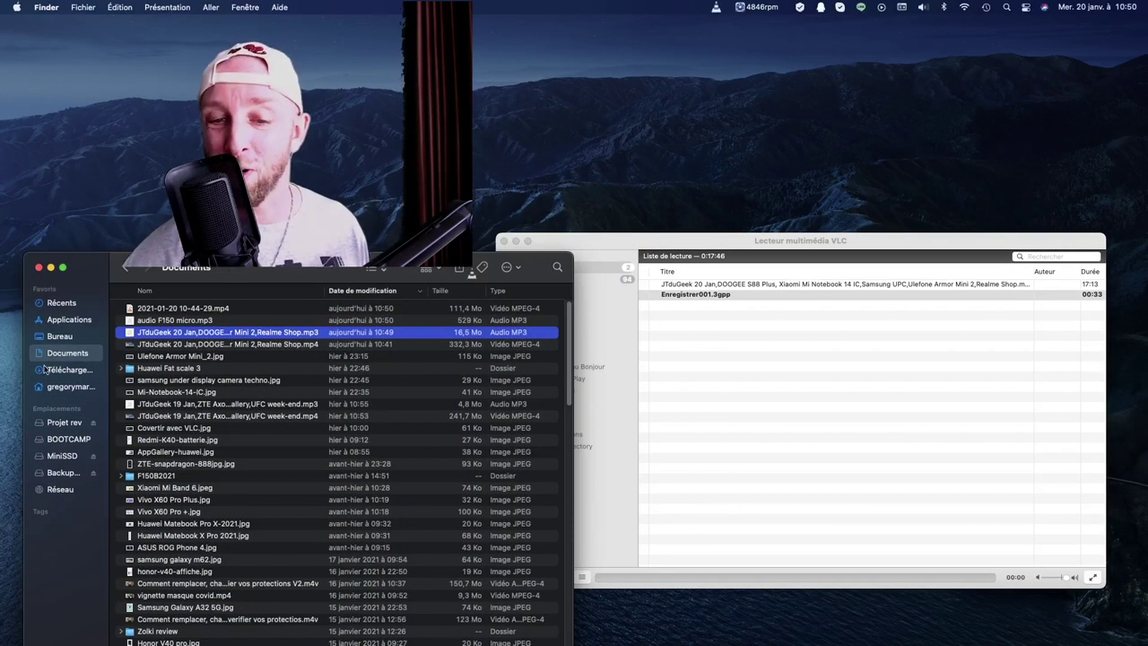
pyautogui.click(66, 369)
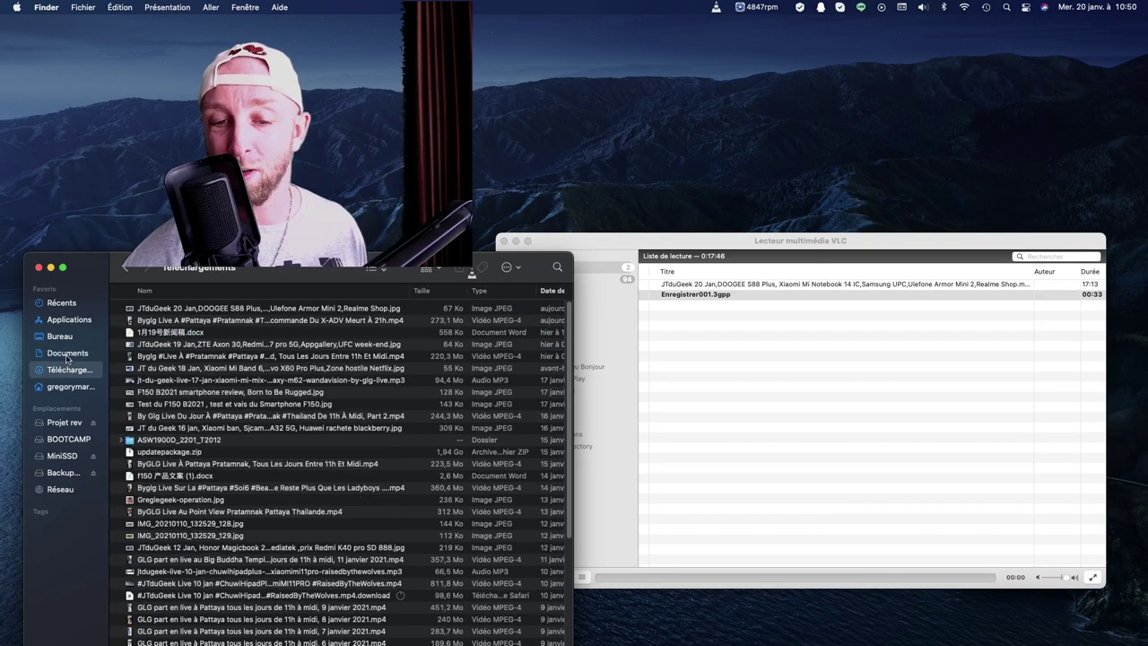
pyautogui.click(69, 354)
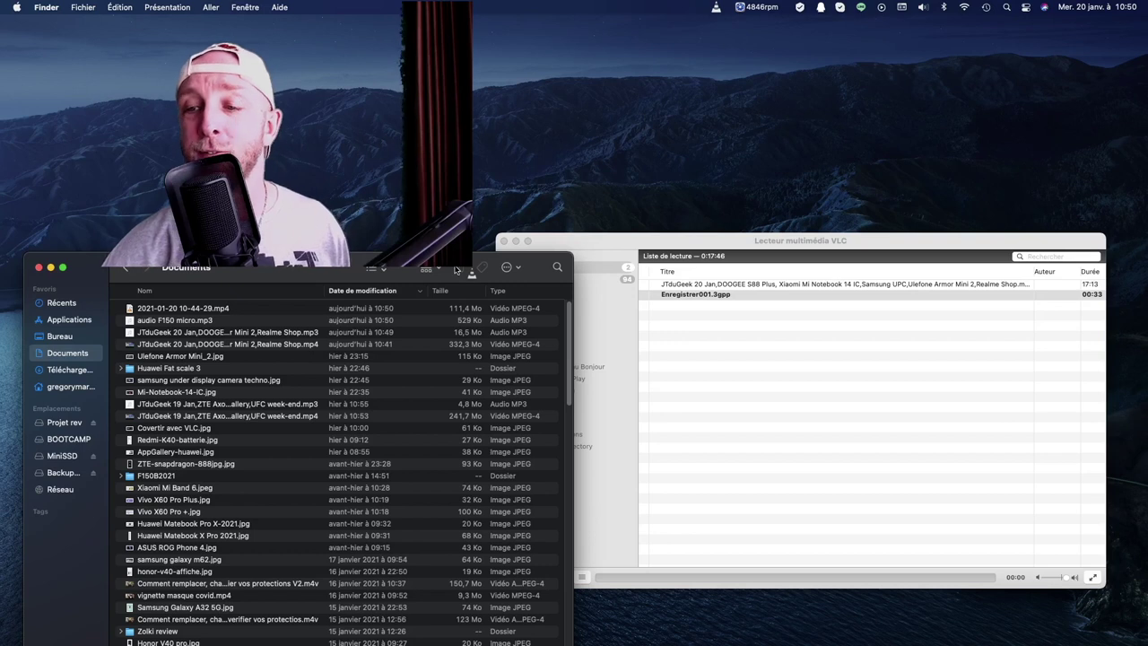
pyautogui.press('super+w')
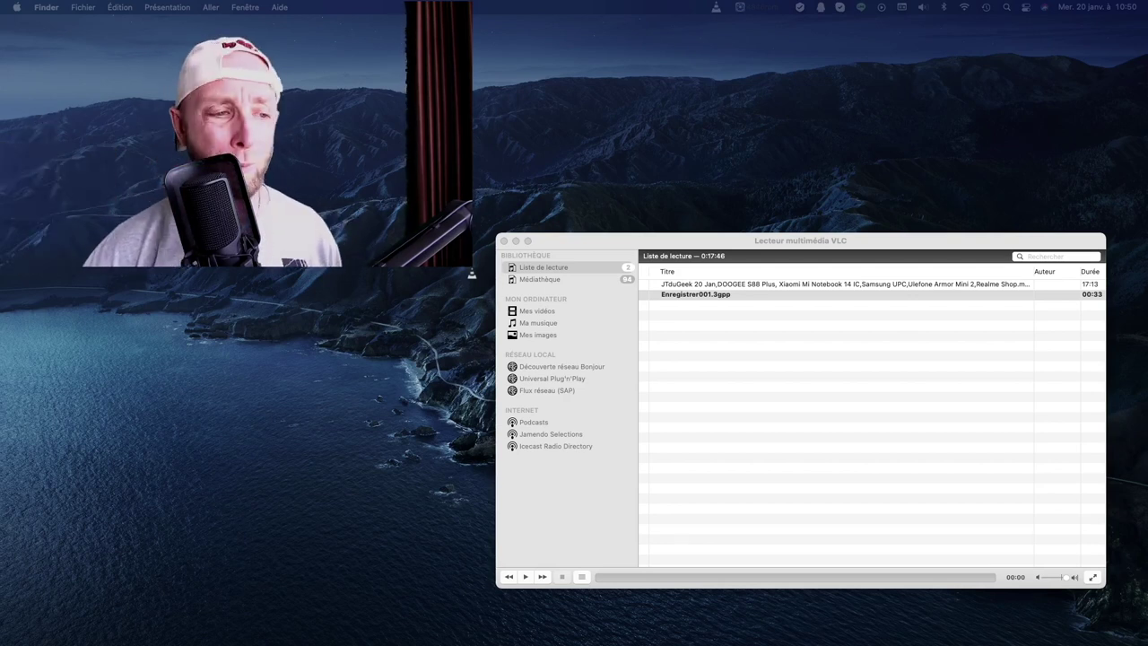
# Return to VLC, reopen the Convertir & diffuser window, and review the available conversion profiles while keeping Audio - MP3
pyautogui.click(83, 8)
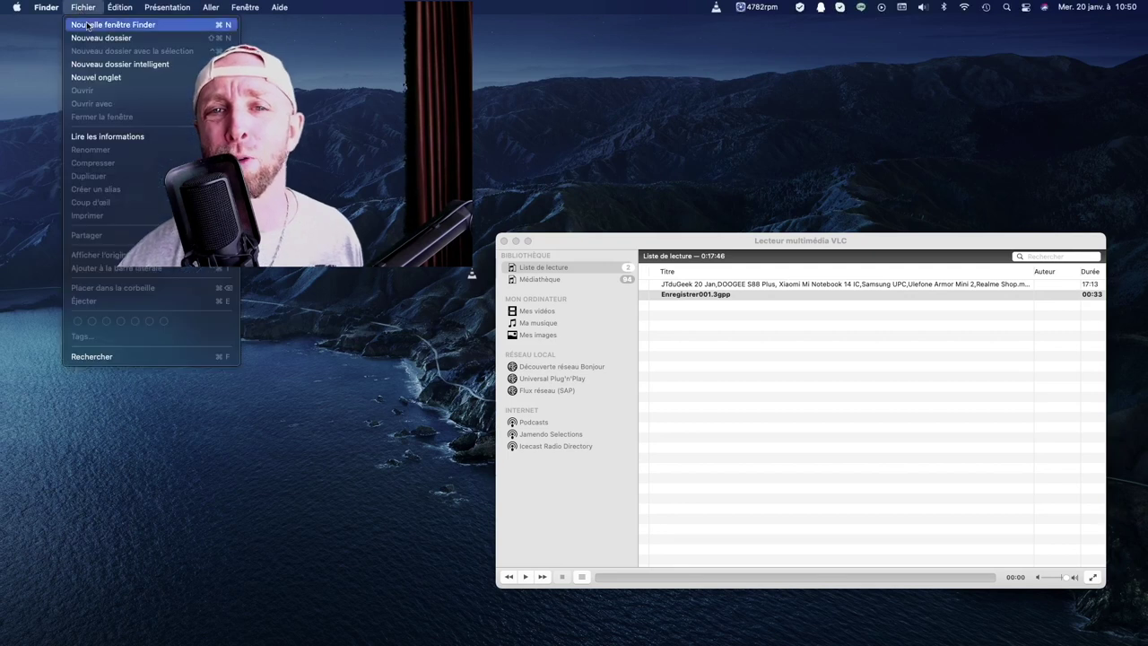
pyautogui.click(534, 230)
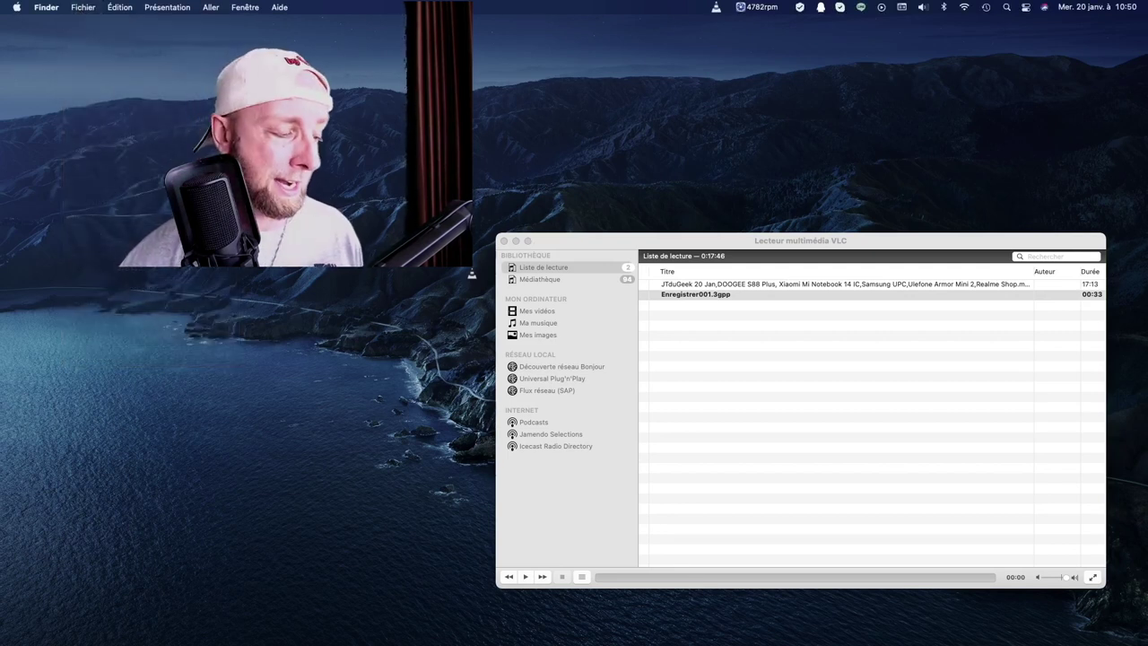
pyautogui.press('super+Tab')
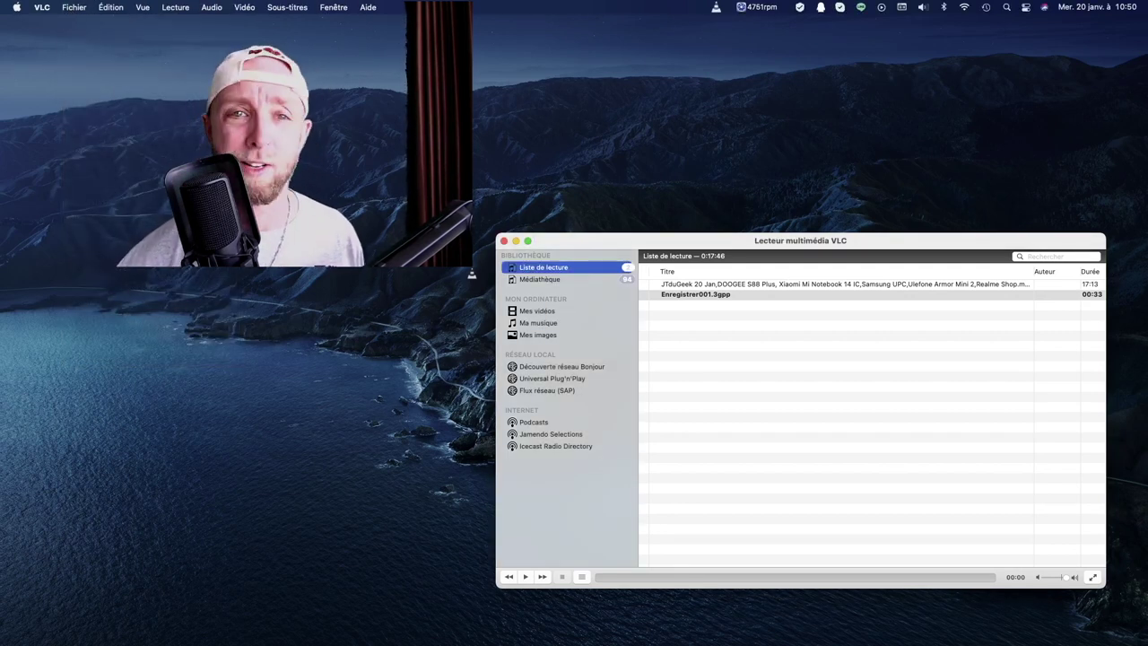
pyautogui.click(77, 8)
pyautogui.click(121, 148)
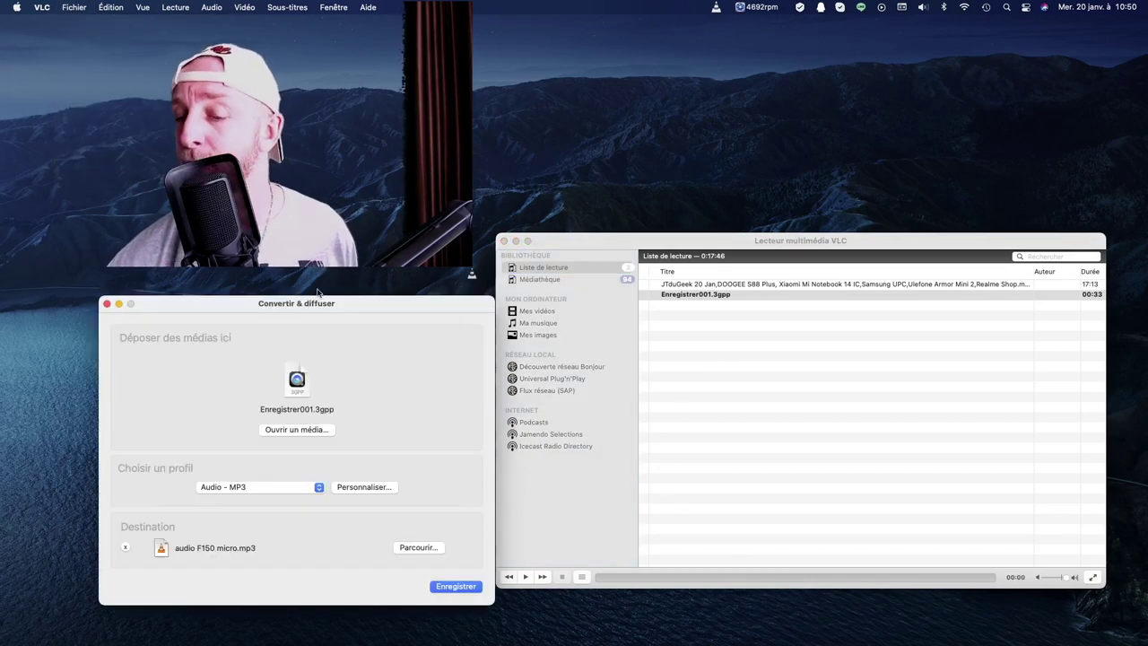
pyautogui.click(318, 488)
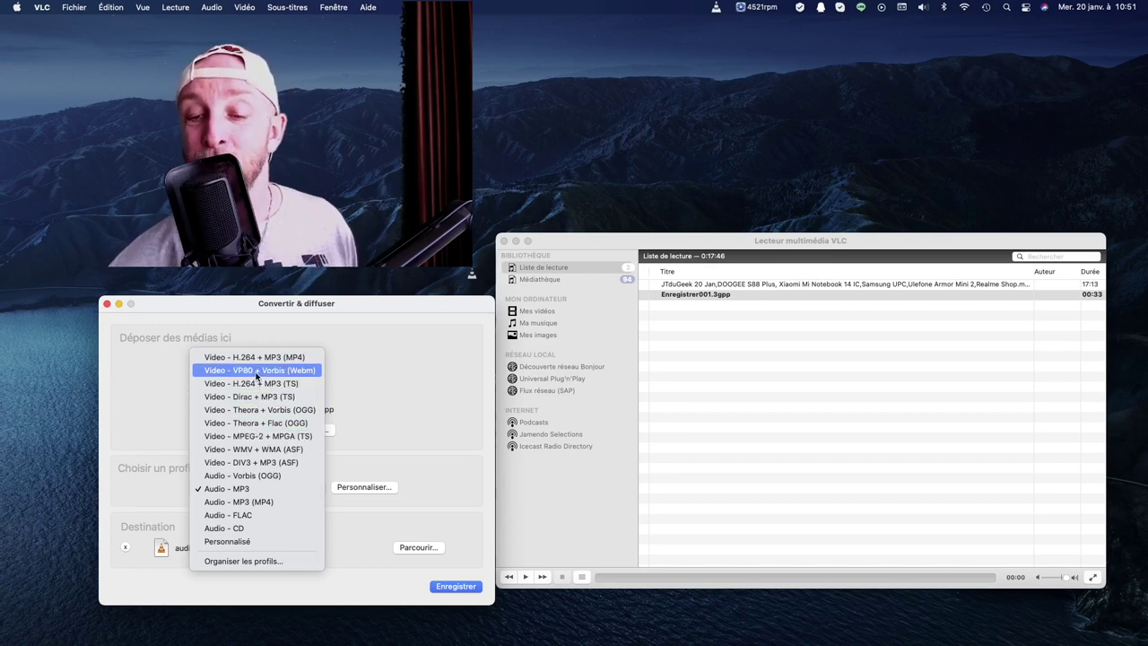
pyautogui.click(391, 366)
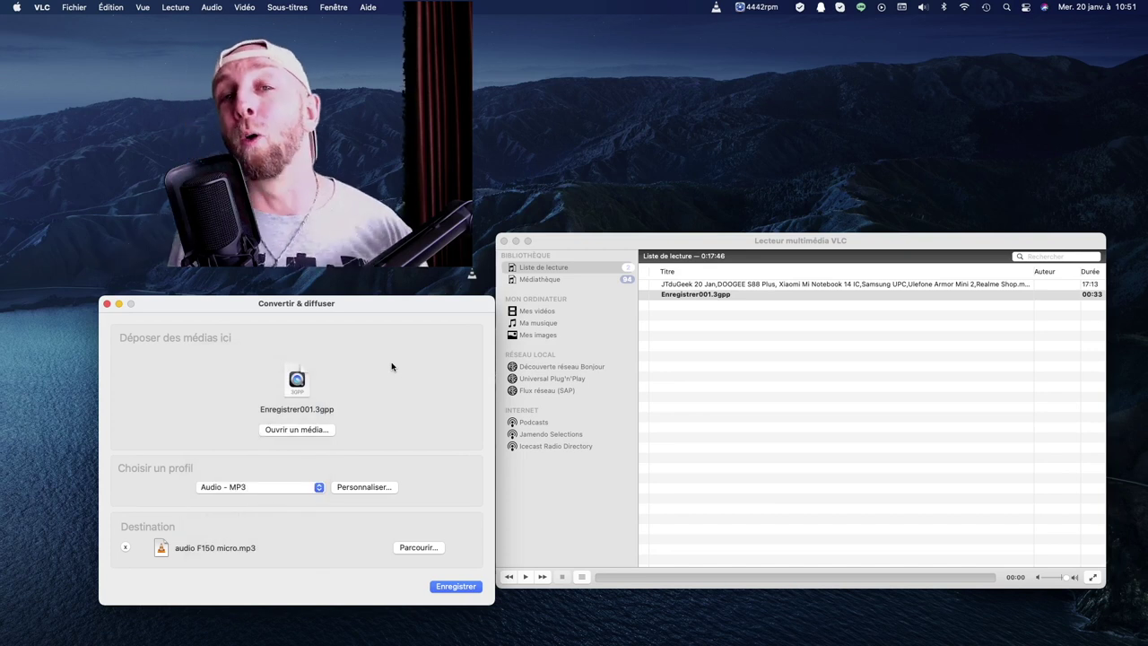